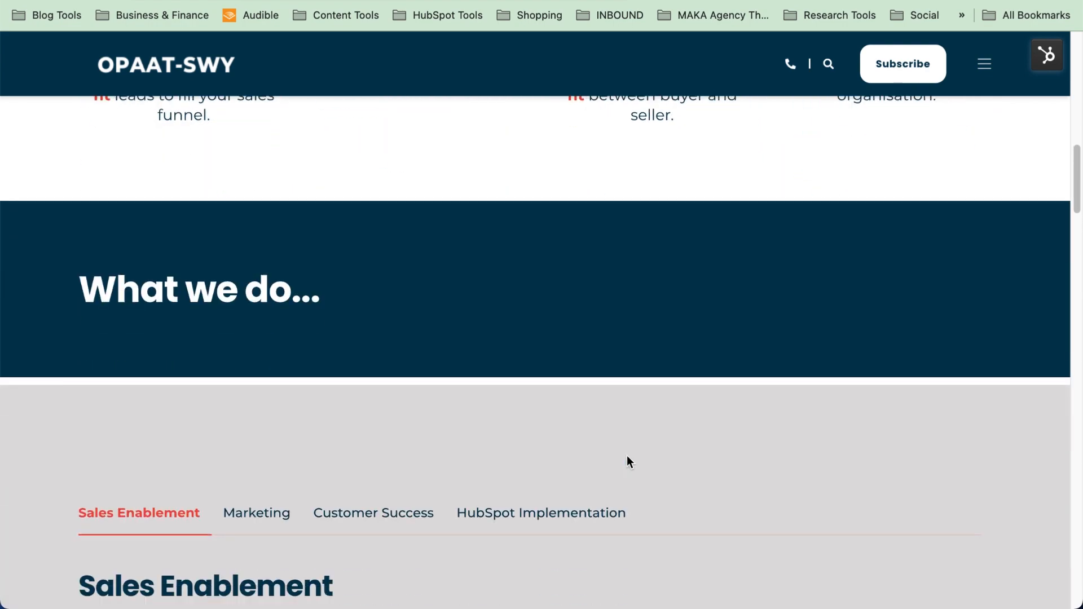
Scroll the OPAAT-SWY homepage down toward the latest blog article cards
scroll(627, 460, down, 20)
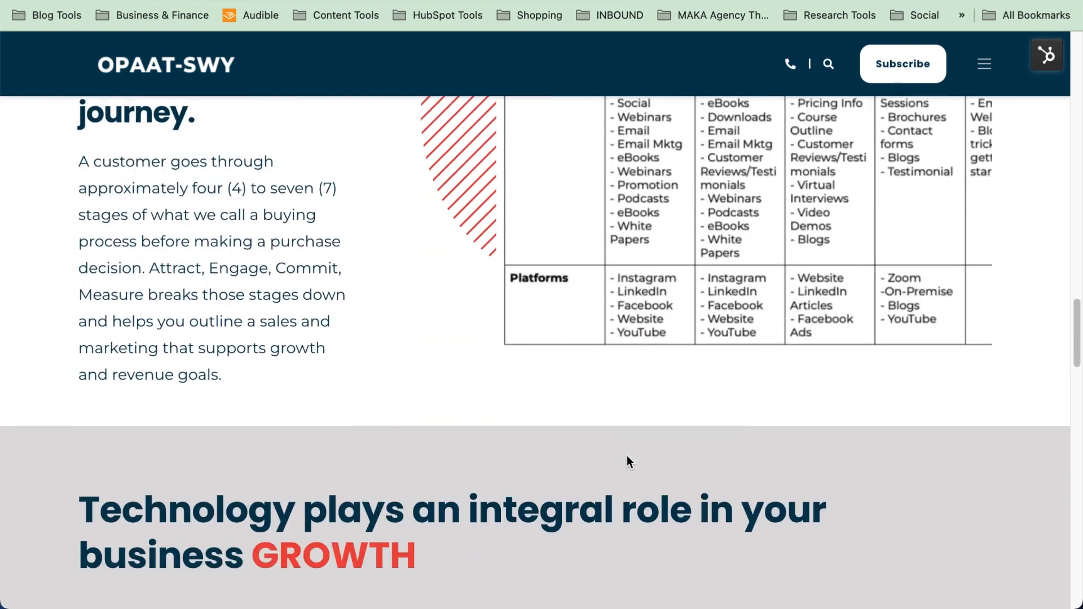
scroll(628, 460, down, 5)
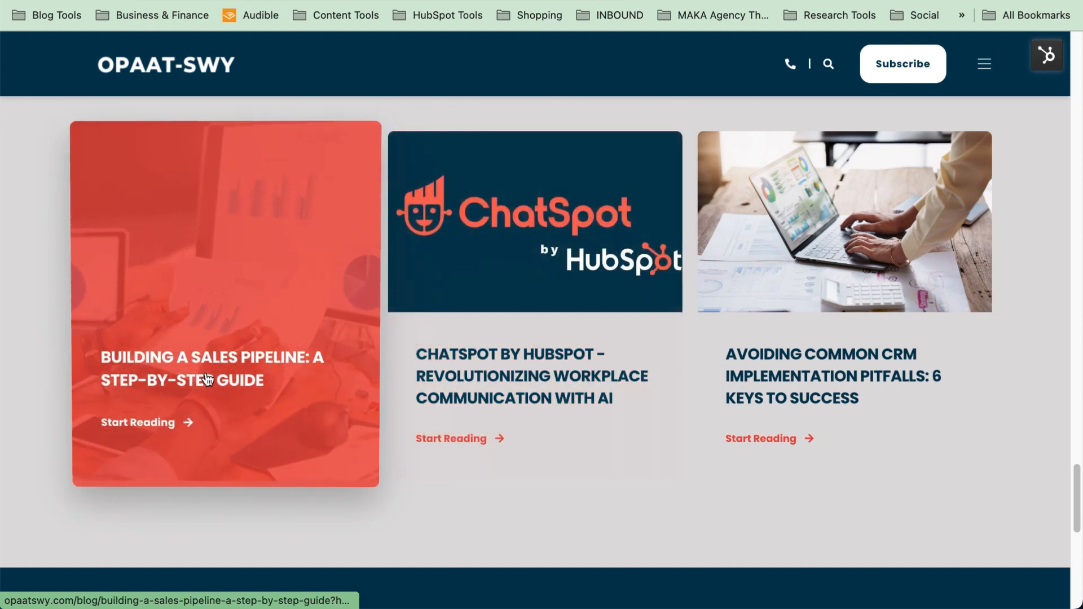
Open the 'Building a Sales Pipeline: A Step-by-Step Guide' article, read down to Step 2, and return to the top
click(262, 227)
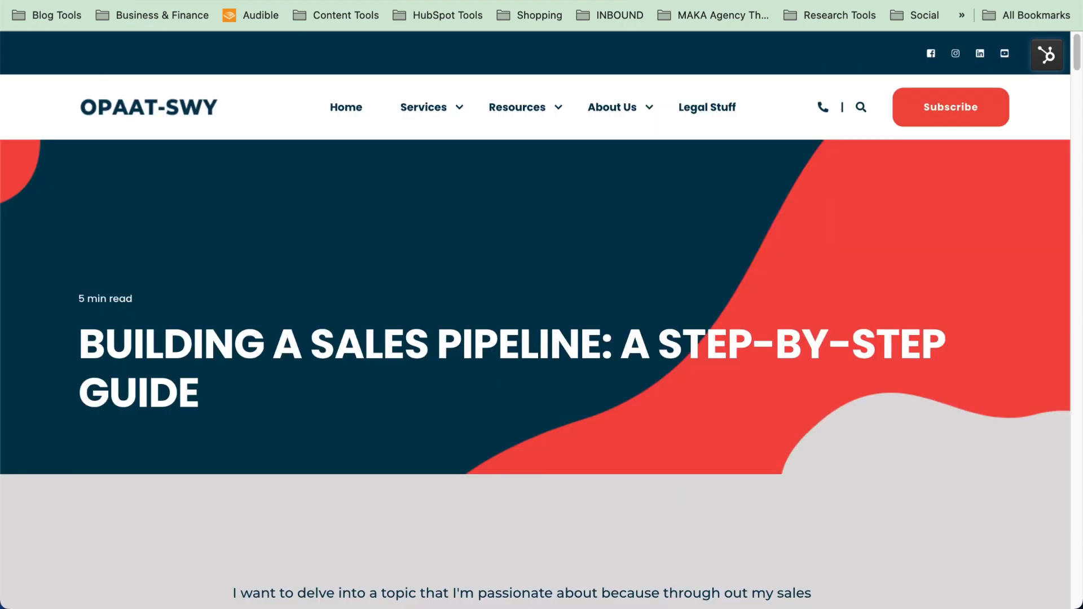
scroll(364, 249, down, 10)
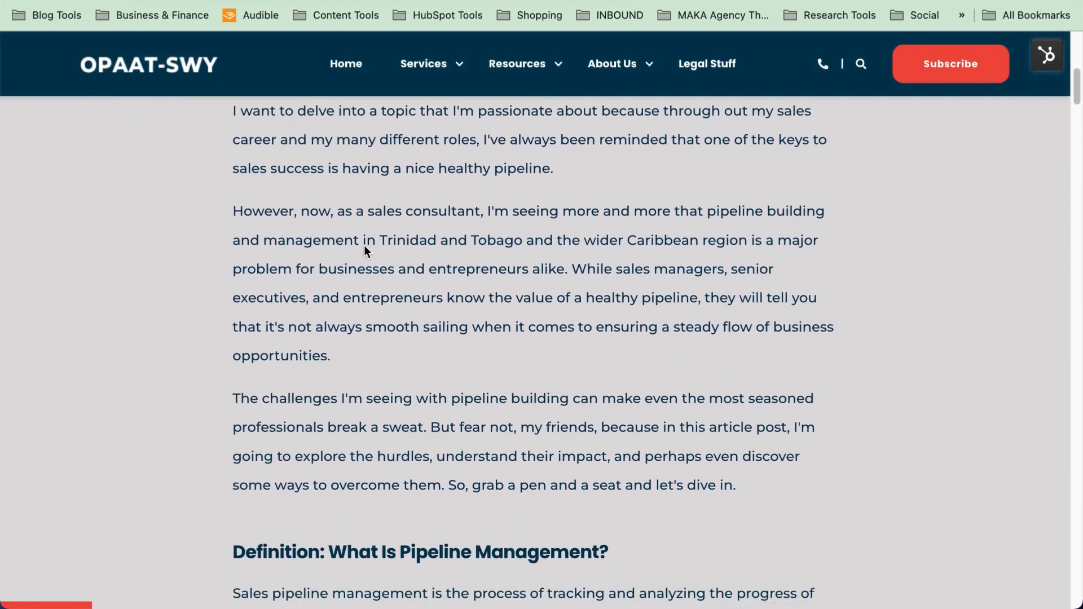
scroll(365, 249, down, 4)
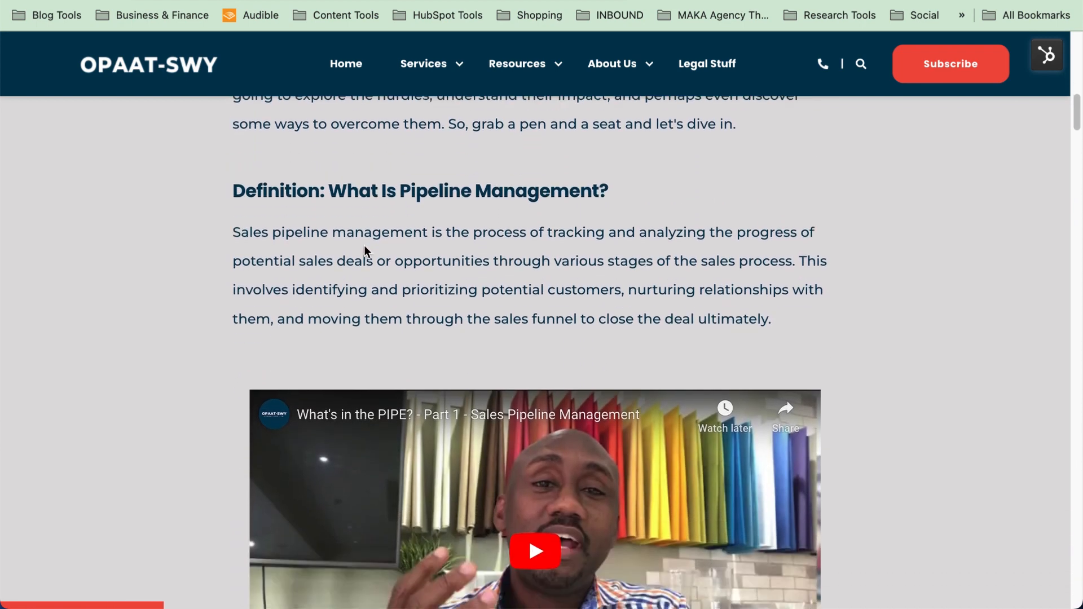
scroll(364, 249, down, 6)
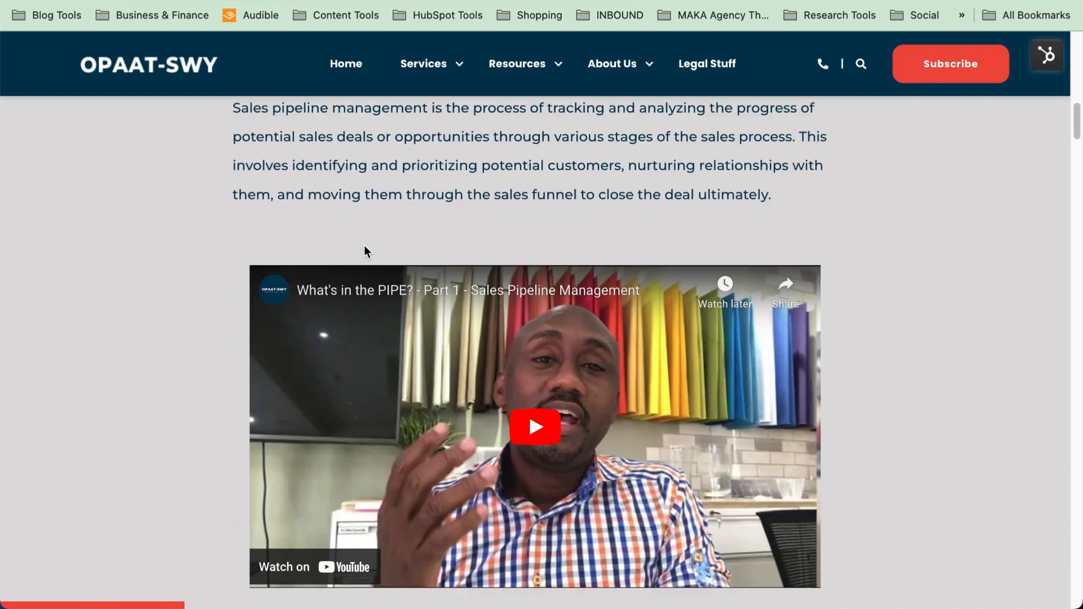
scroll(364, 251, down, 1)
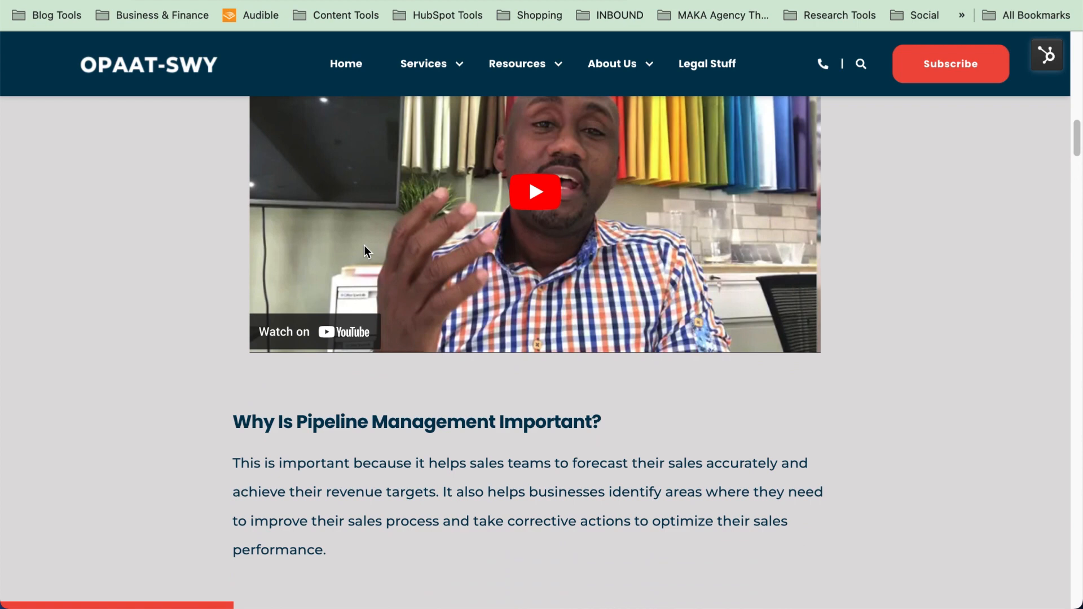
scroll(364, 249, down, 5)
scroll(365, 247, down, 15)
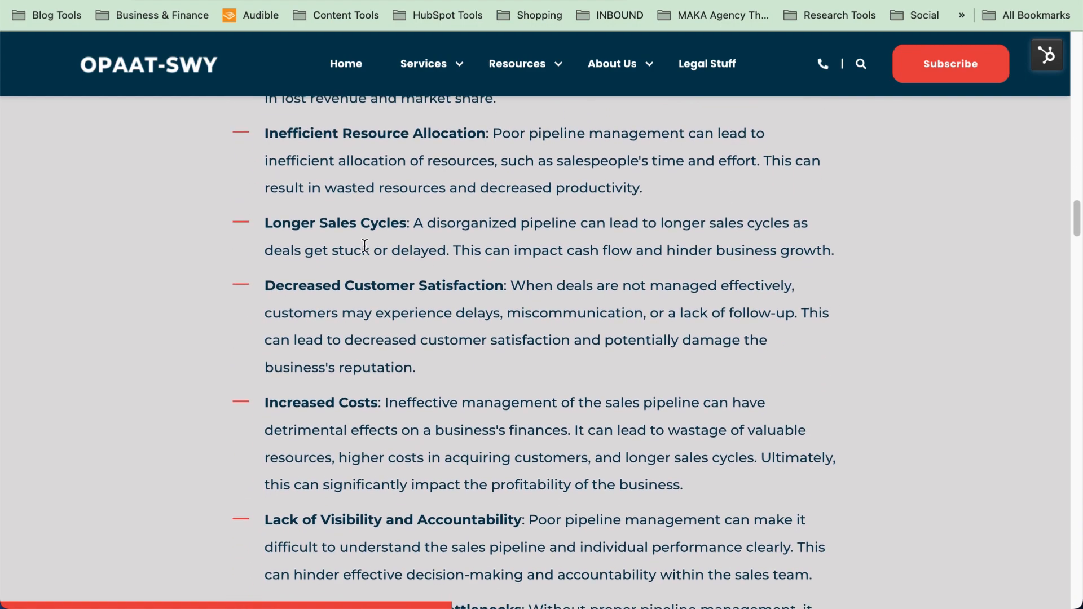
scroll(364, 249, down, 10)
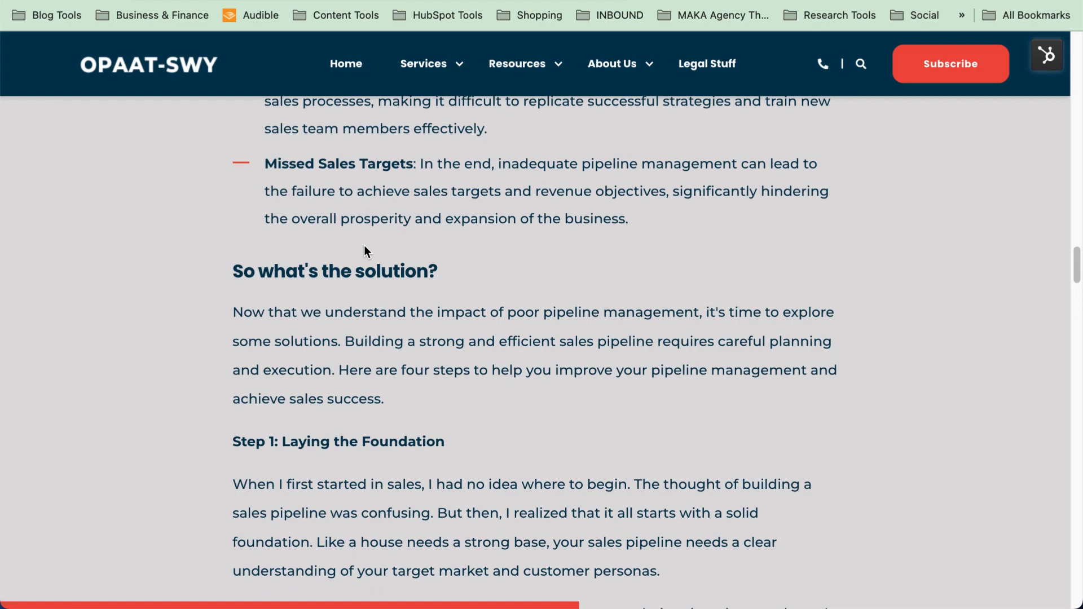
scroll(364, 251, down, 5)
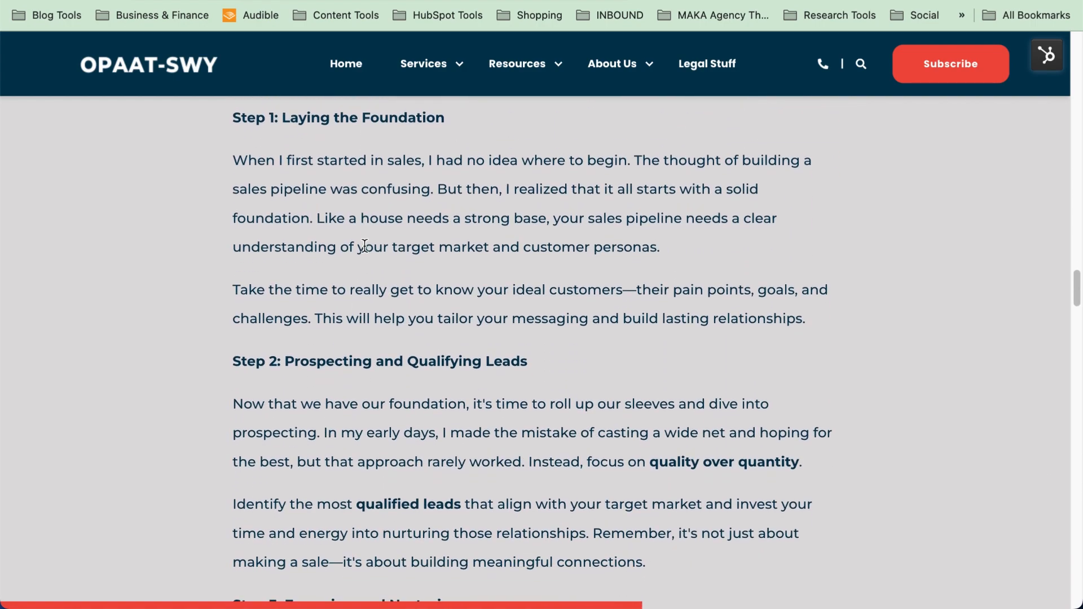
scroll(364, 250, up, 1)
scroll(364, 250, up, 20)
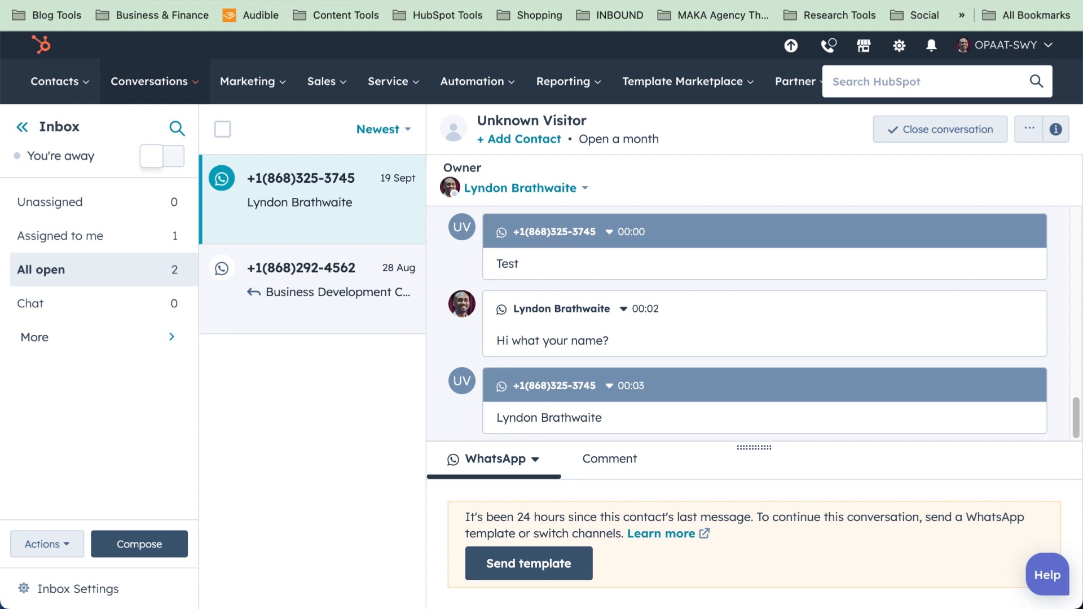
Go to Marketing > Social and start creating new social posts
mouse_move(258, 92)
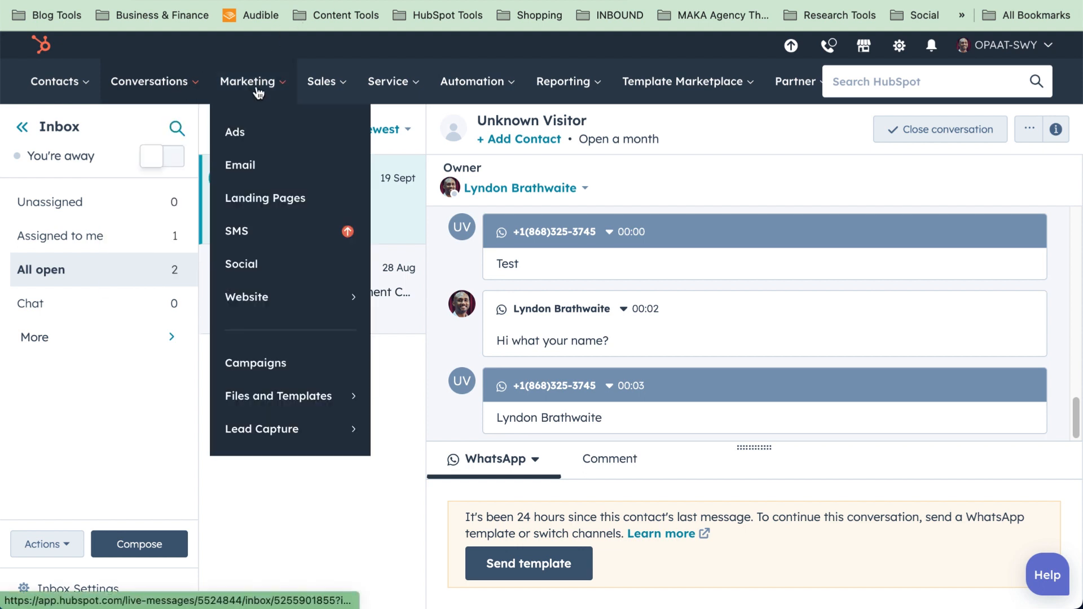
click(243, 269)
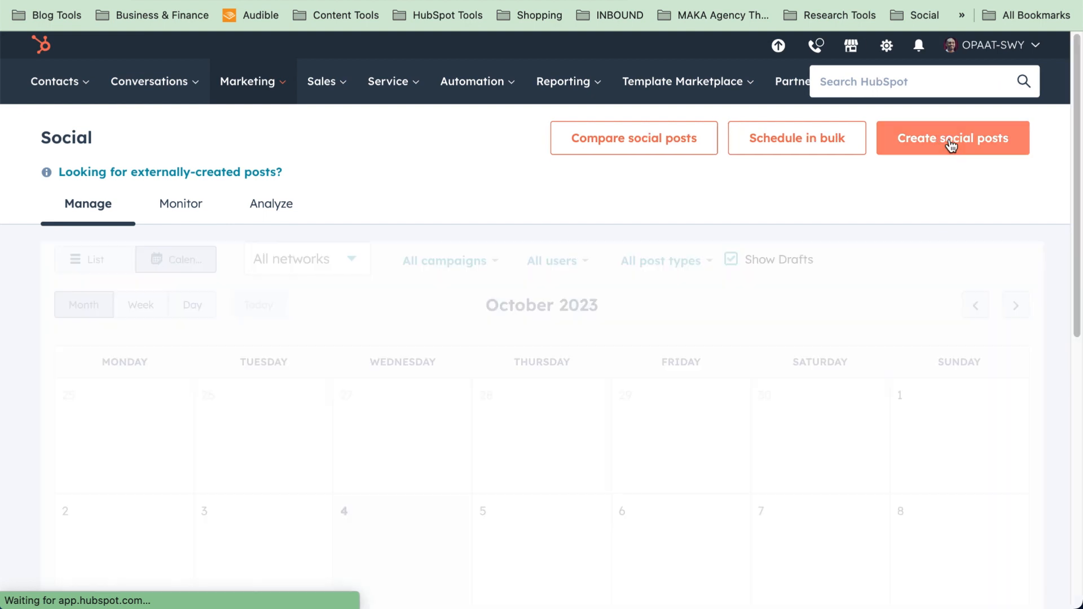
click(951, 143)
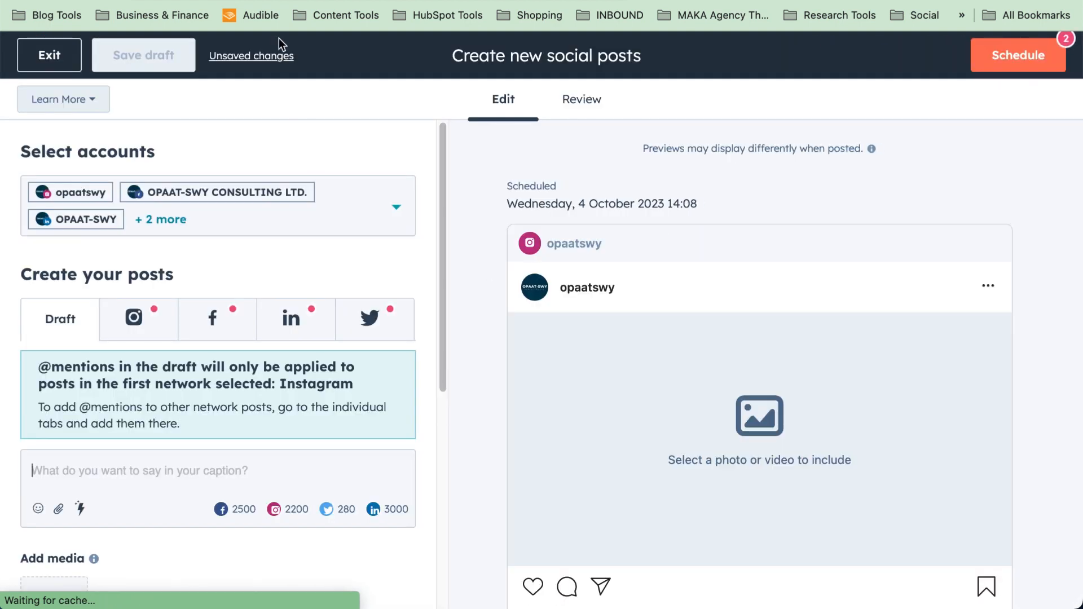
Cycle through the blog article, post editor and social calendar tabs, ending on the Blog posts list
click(273, 1)
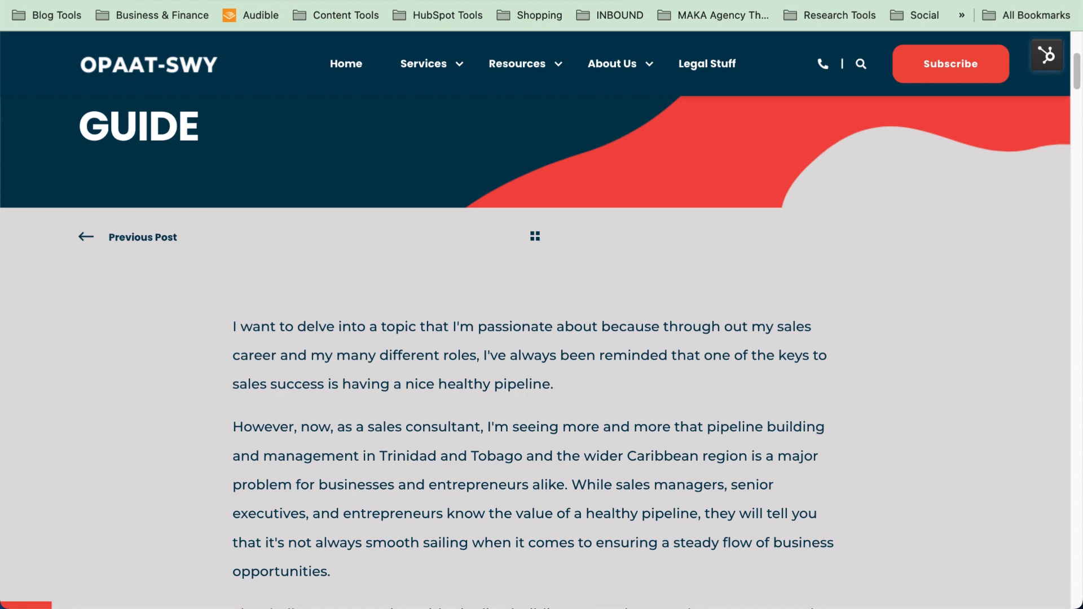
key(ctrl+Tab)
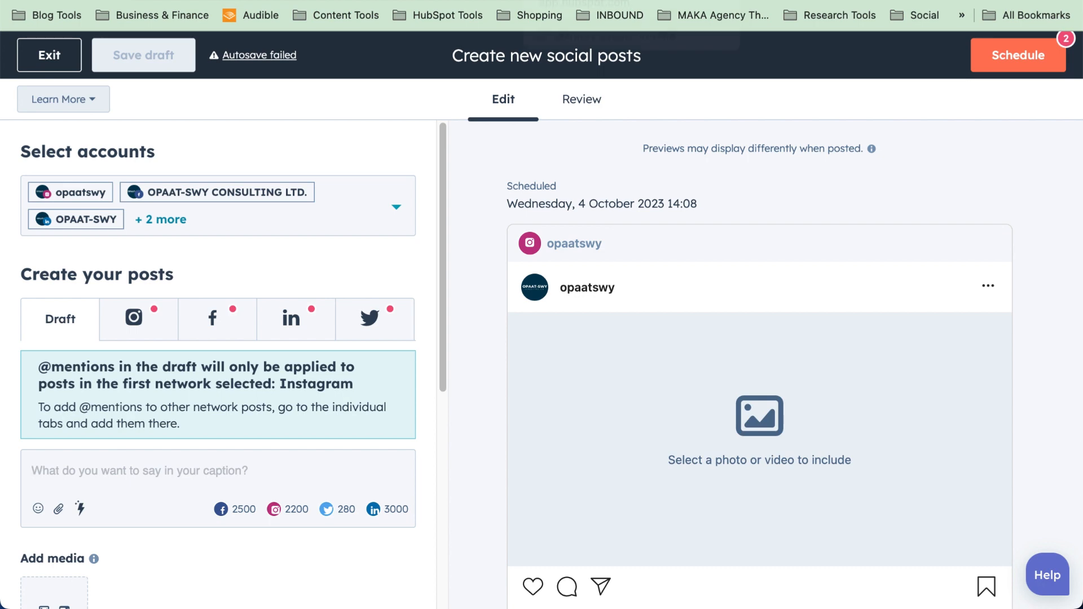
click(575, 1)
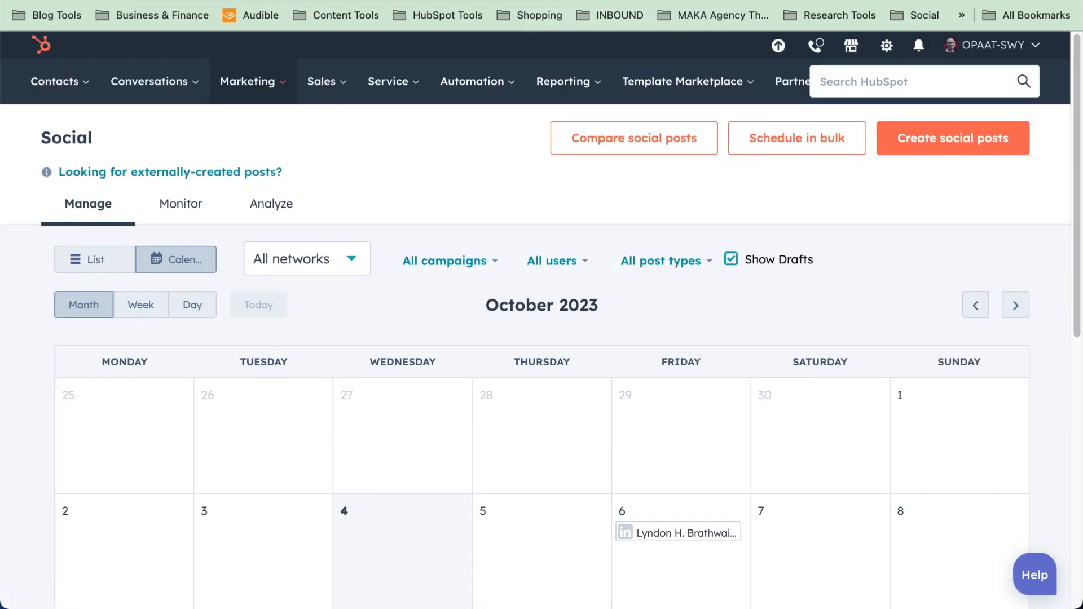
key(ctrl+Tab)
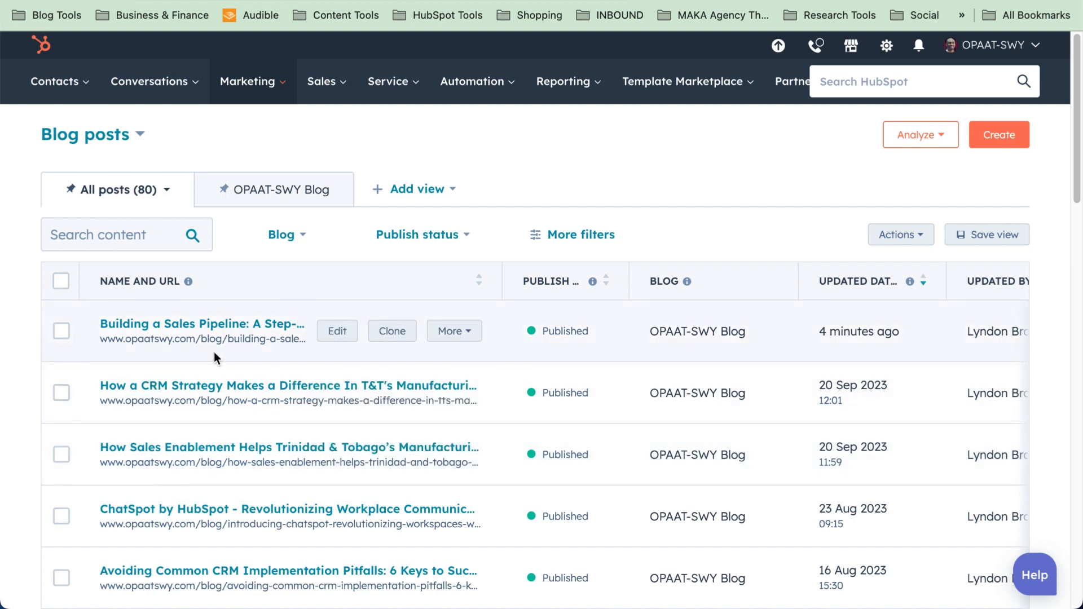
Share the Building a Sales Pipeline blog post as a social post from its More menu
click(451, 332)
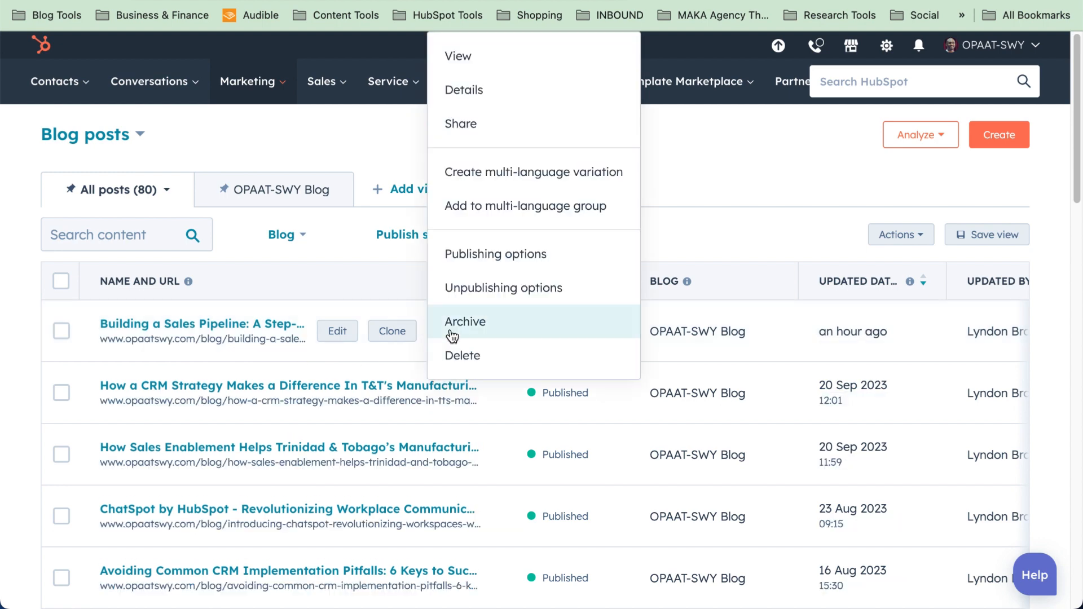
click(479, 130)
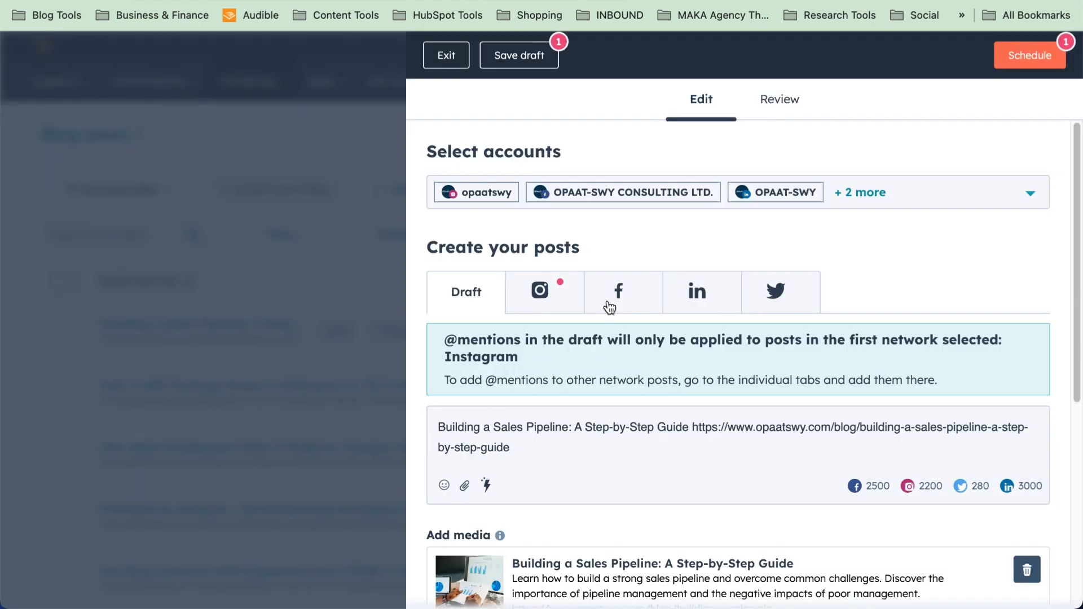
Review which social accounts are selected in the Select accounts dropdown
click(934, 204)
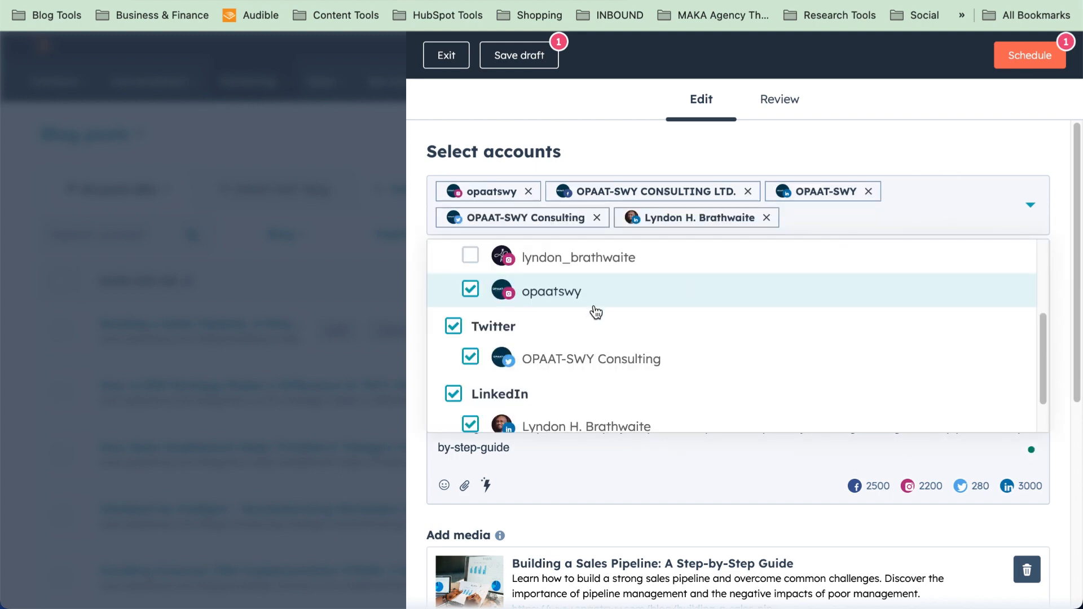
scroll(480, 354, down, 1)
scroll(483, 357, up, 2)
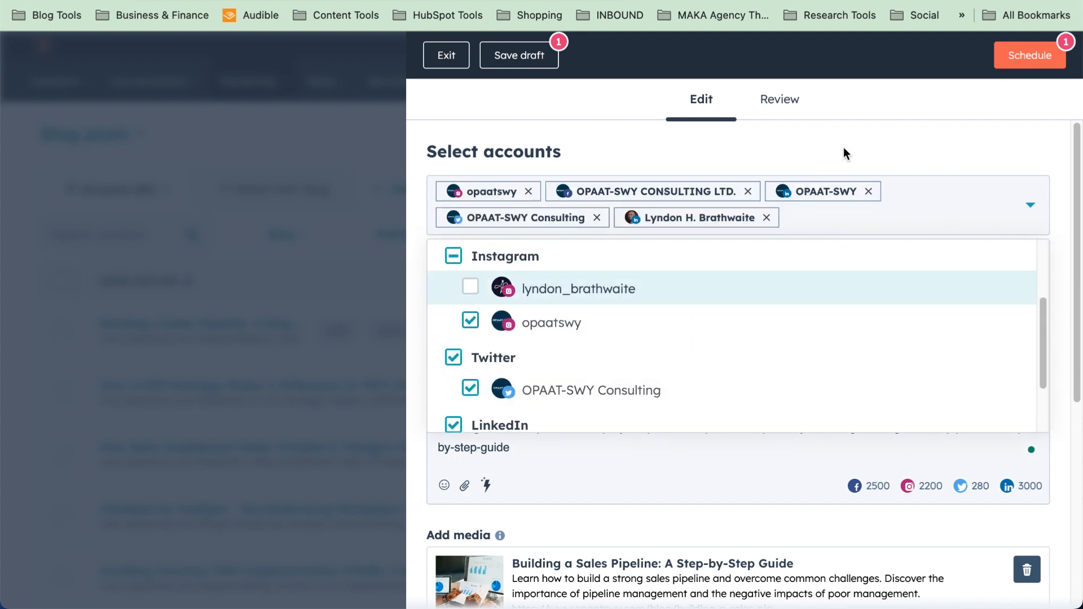
click(846, 164)
scroll(603, 448, down, 3)
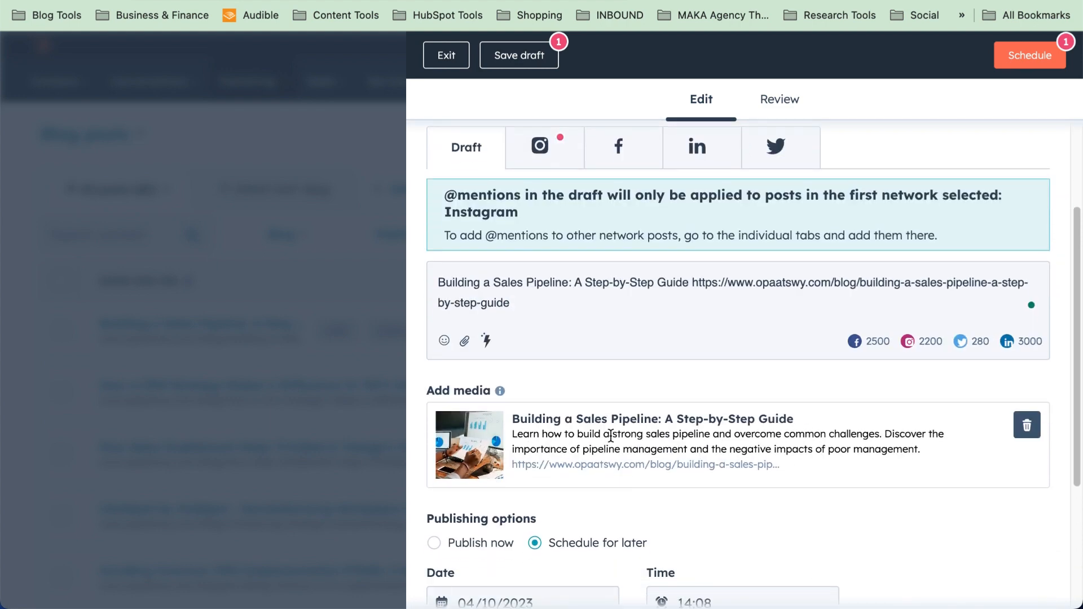
scroll(611, 436, up, 3)
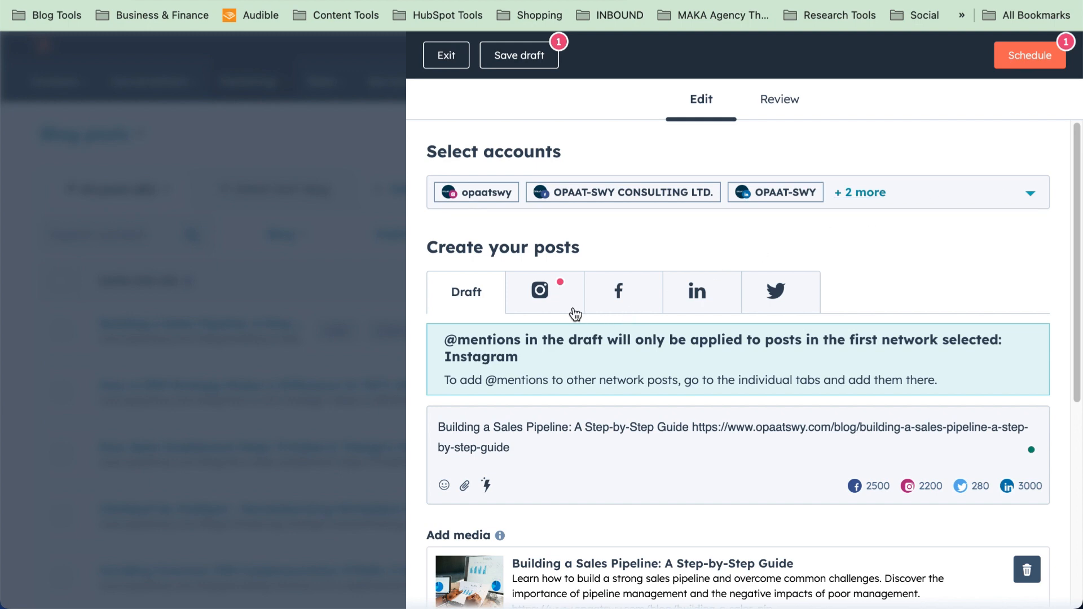
scroll(635, 400, down, 2)
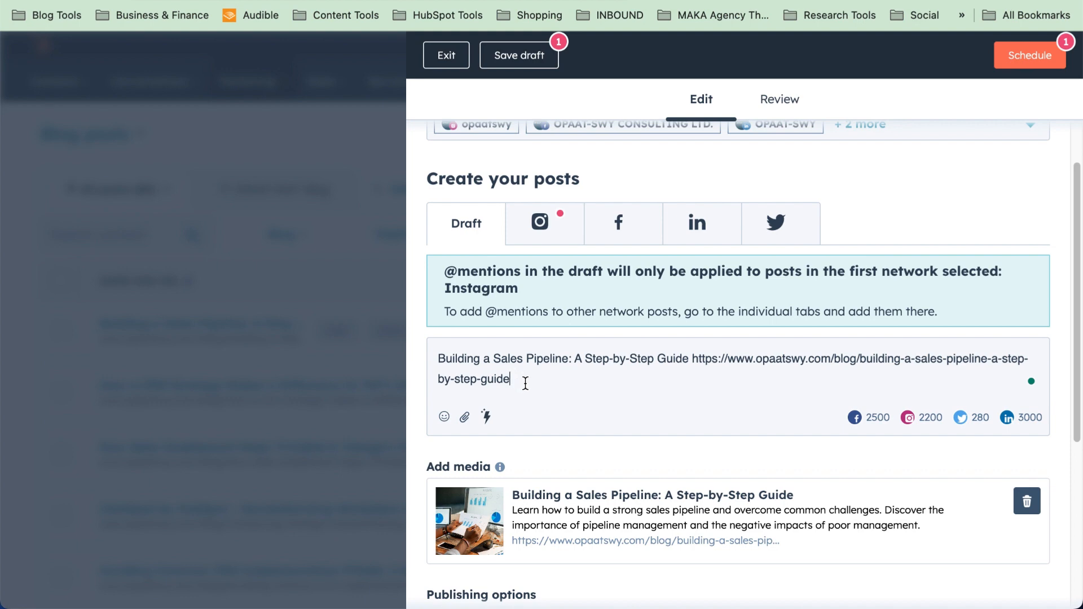
Check the Instagram version, then select the draft text and launch the AI Assistant
click(560, 241)
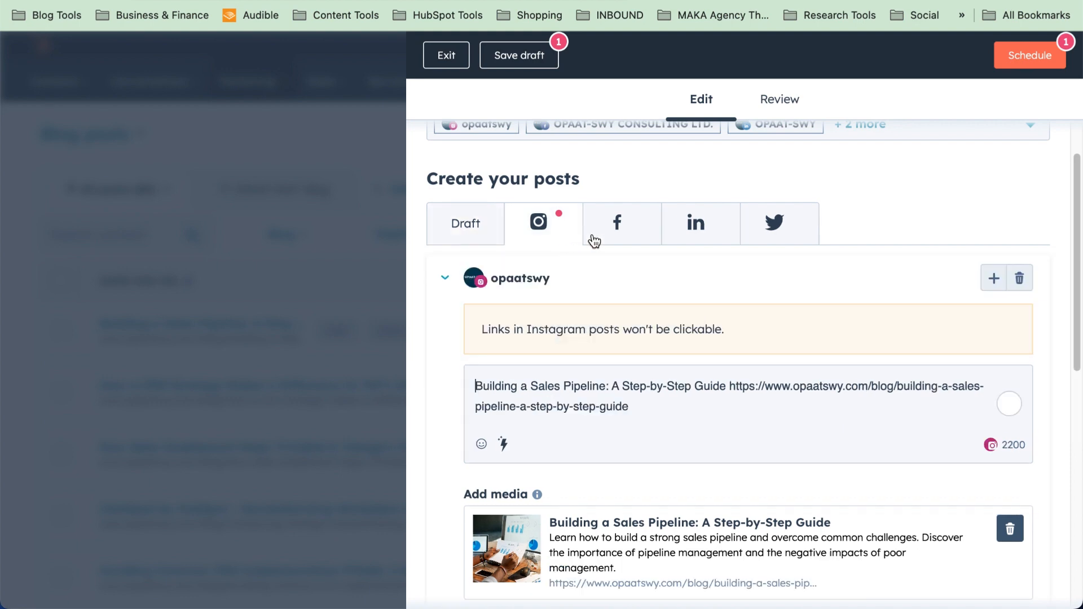
click(481, 226)
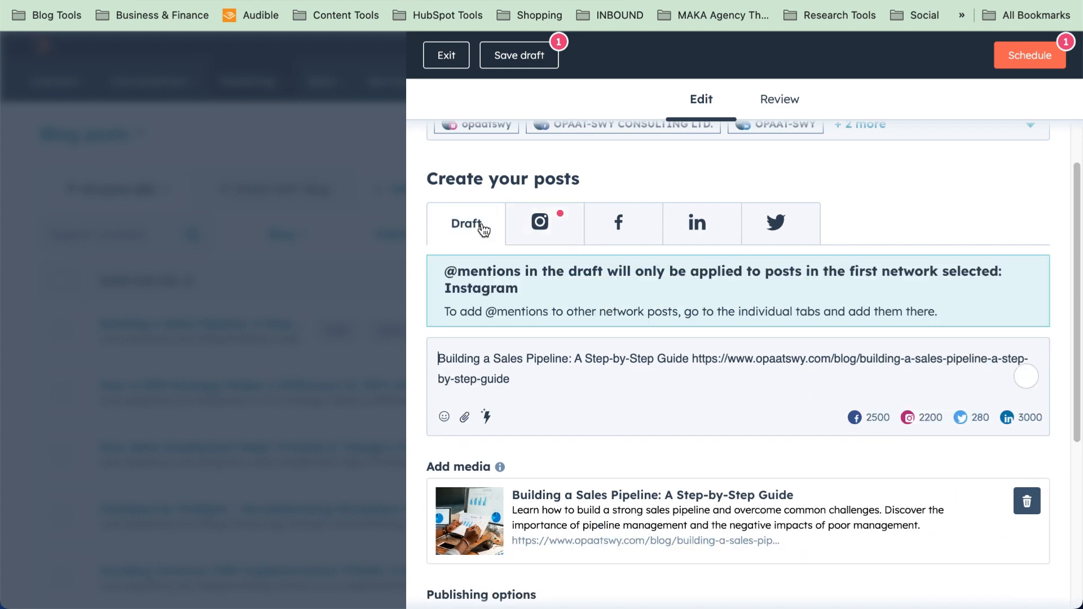
drag(525, 375, 395, 345)
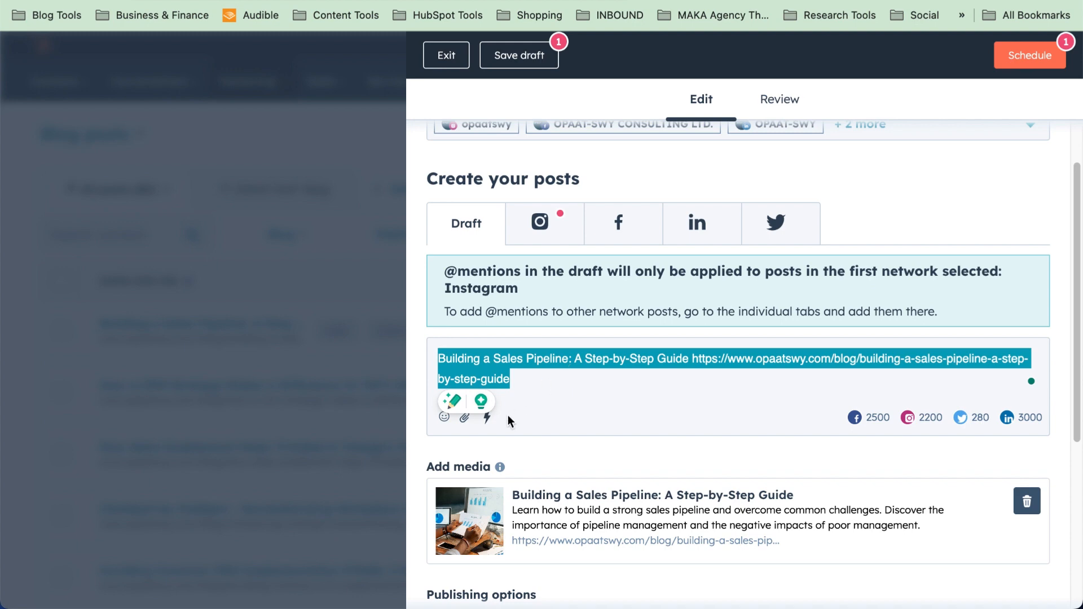
click(489, 421)
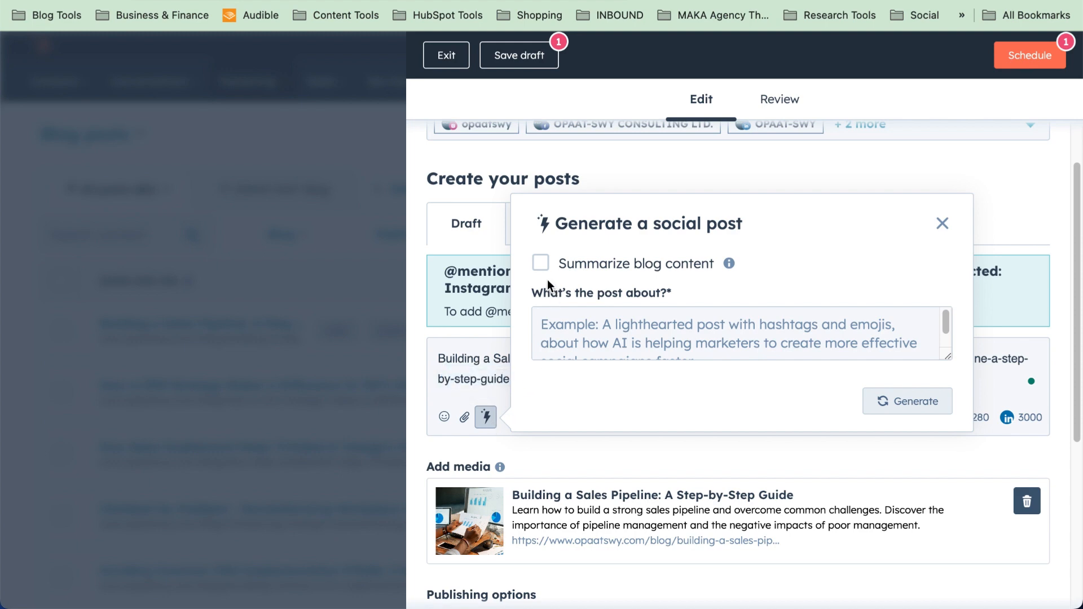
Generate an AI summary of the blog content and insert it into the shared draft
click(541, 264)
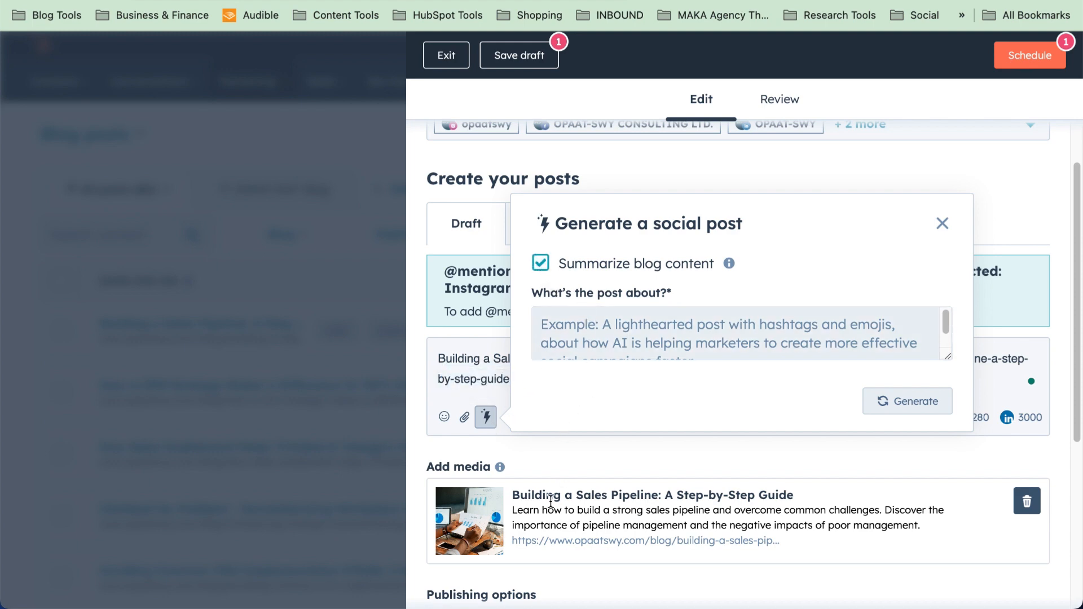
click(909, 399)
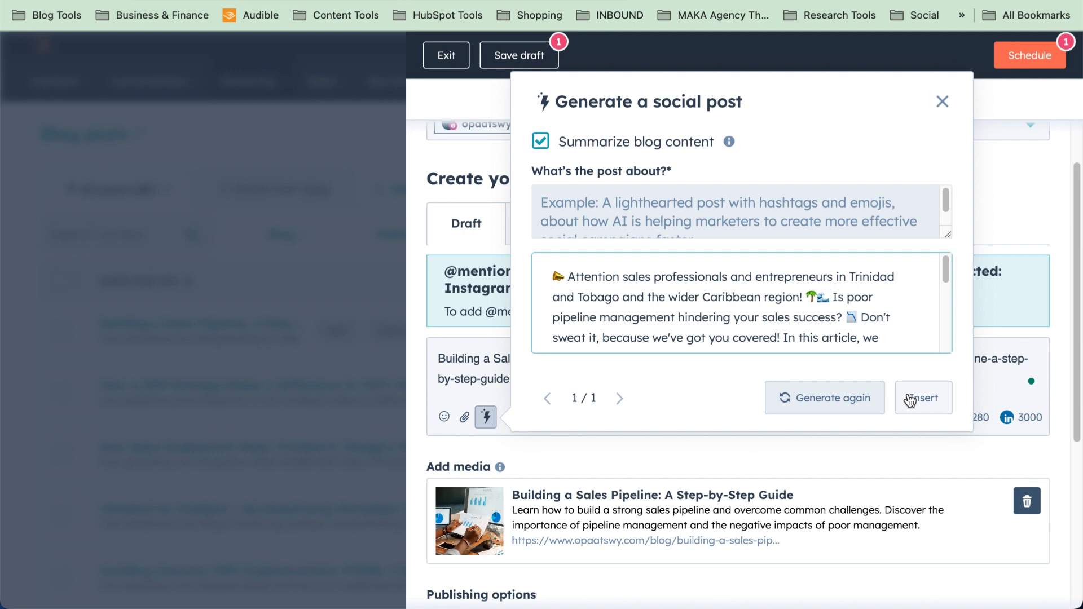
scroll(834, 335, down, 3)
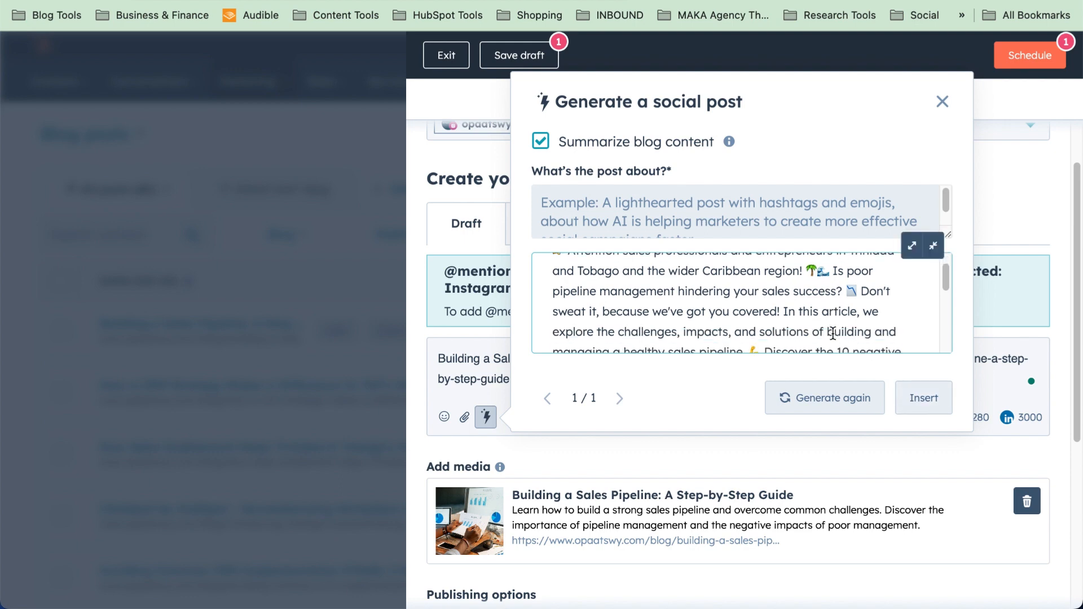
scroll(833, 334, down, 5)
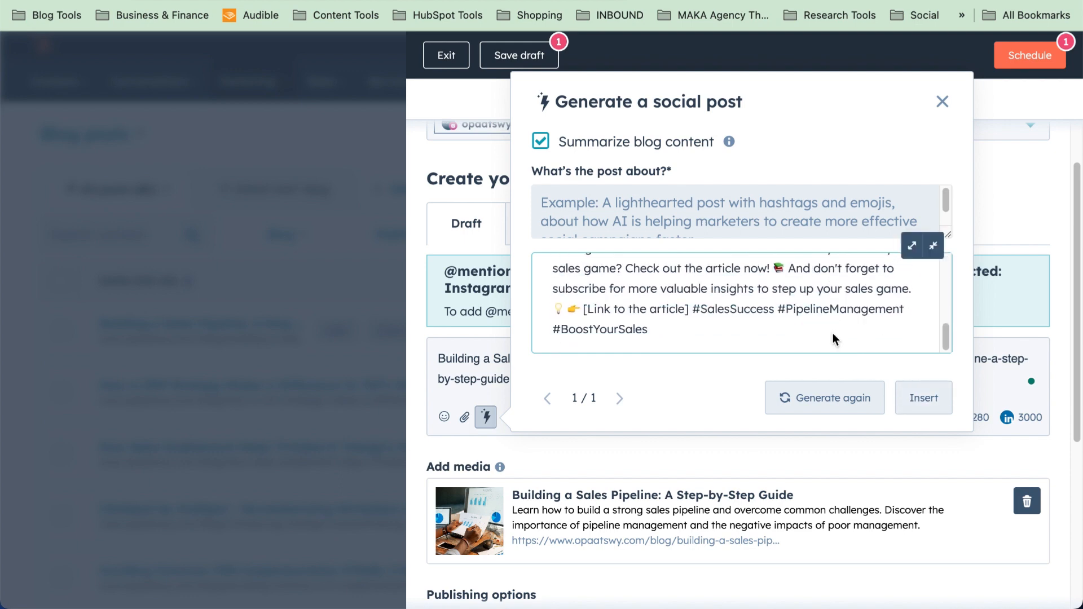
scroll(833, 338, up, 8)
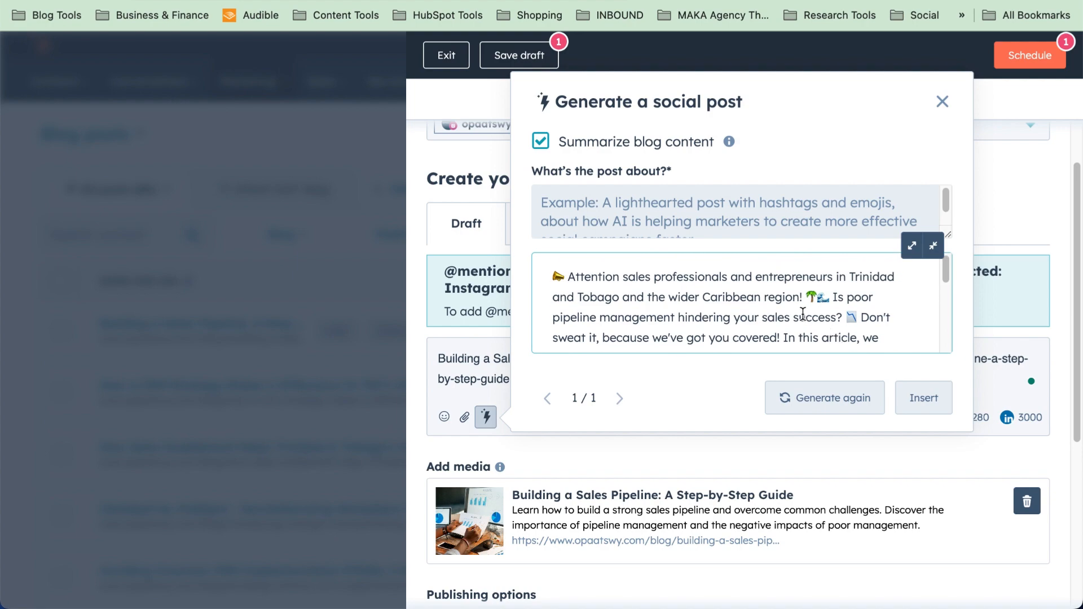
click(928, 397)
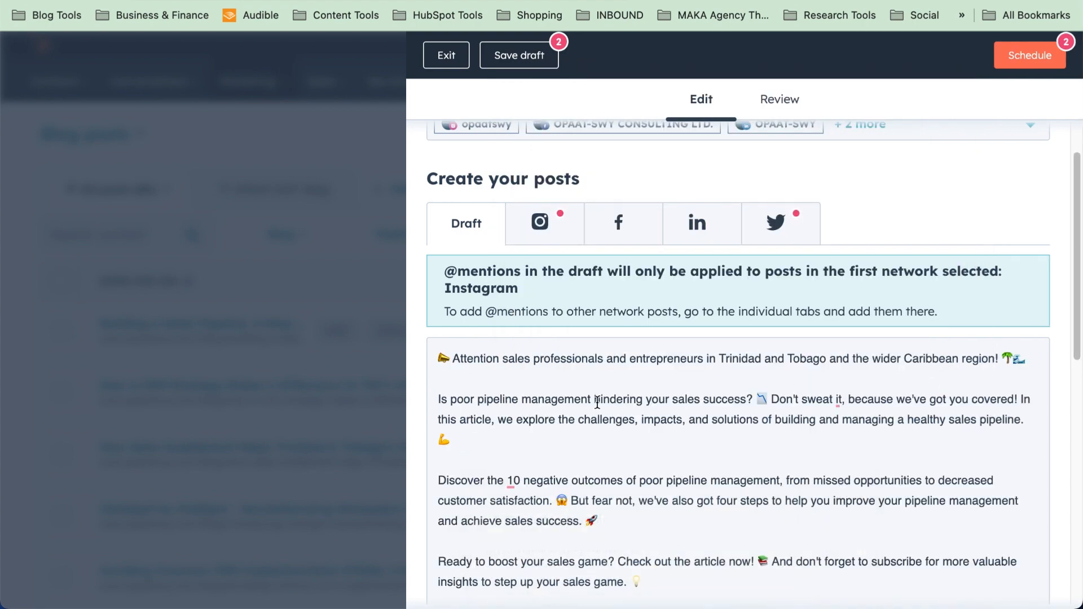
Compare the Instagram, Facebook and LinkedIn versions of the post
scroll(597, 401, down, 5)
scroll(597, 401, up, 6)
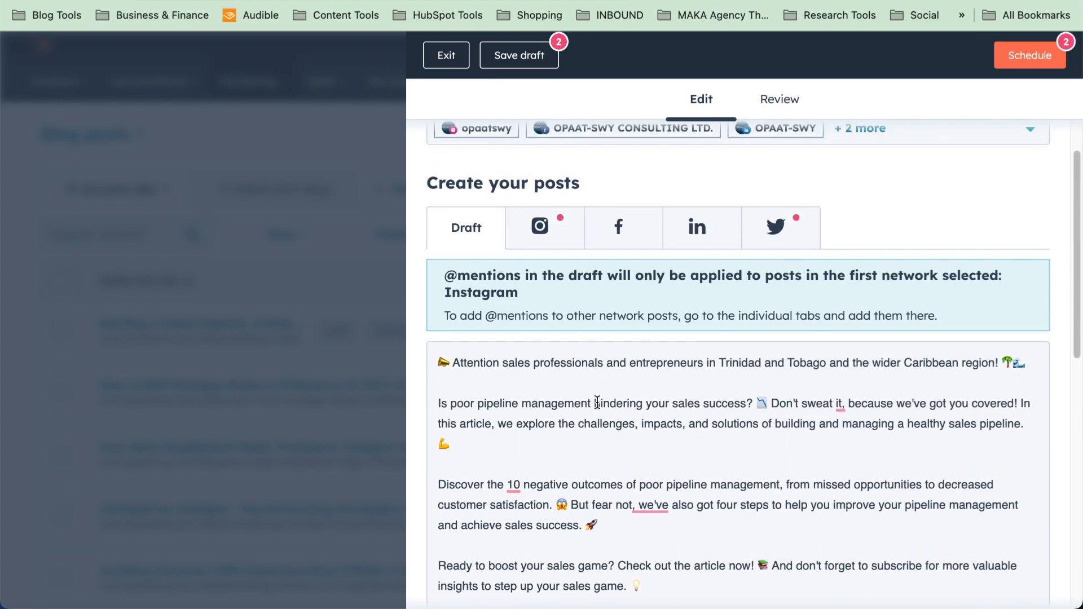
scroll(597, 402, up, 1)
click(527, 282)
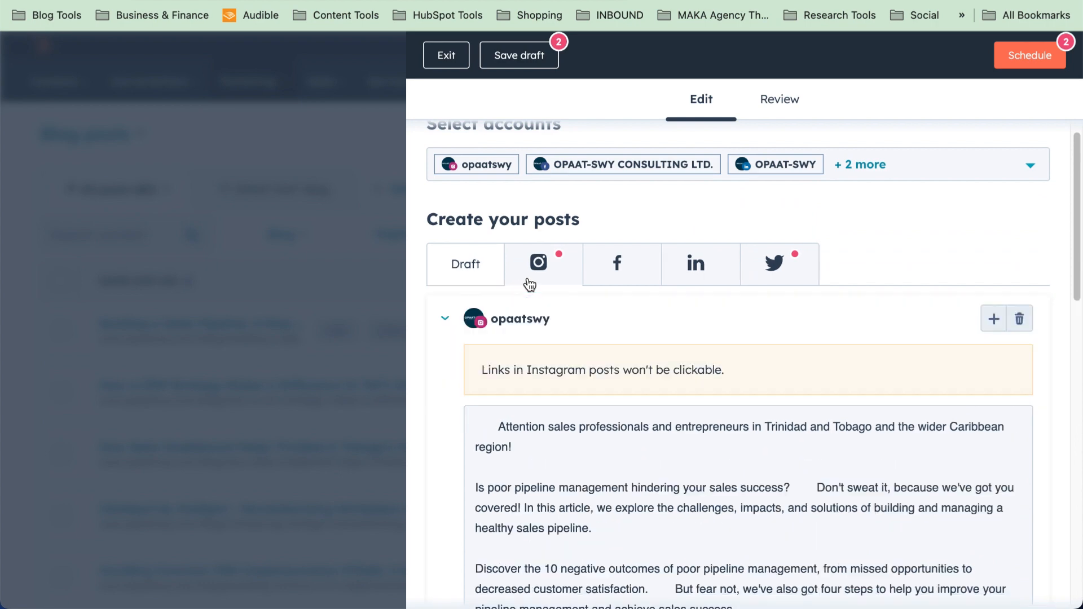
click(615, 278)
click(714, 273)
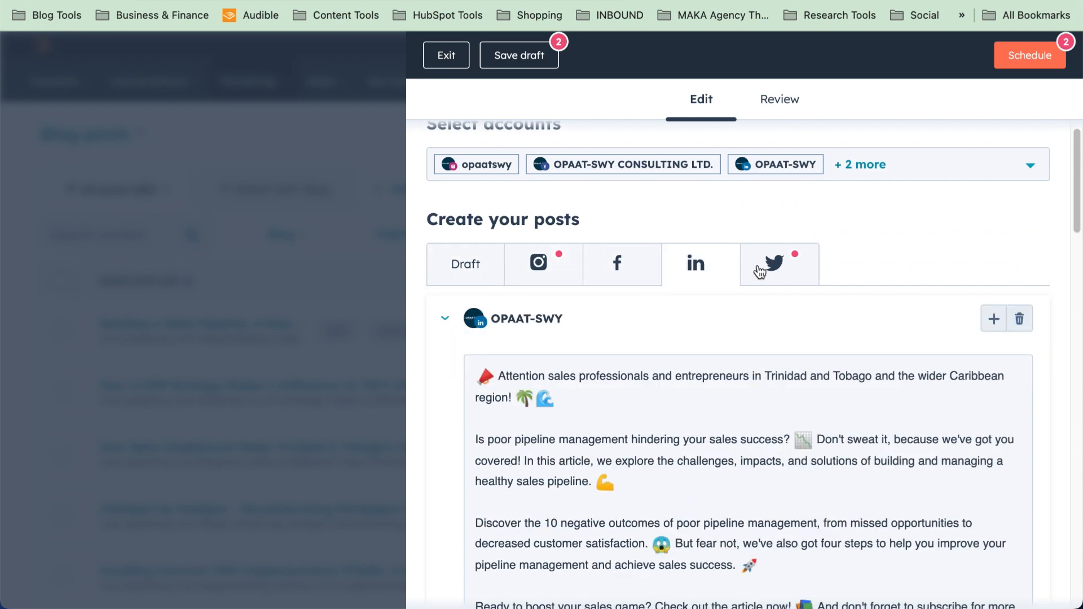
click(637, 283)
click(559, 284)
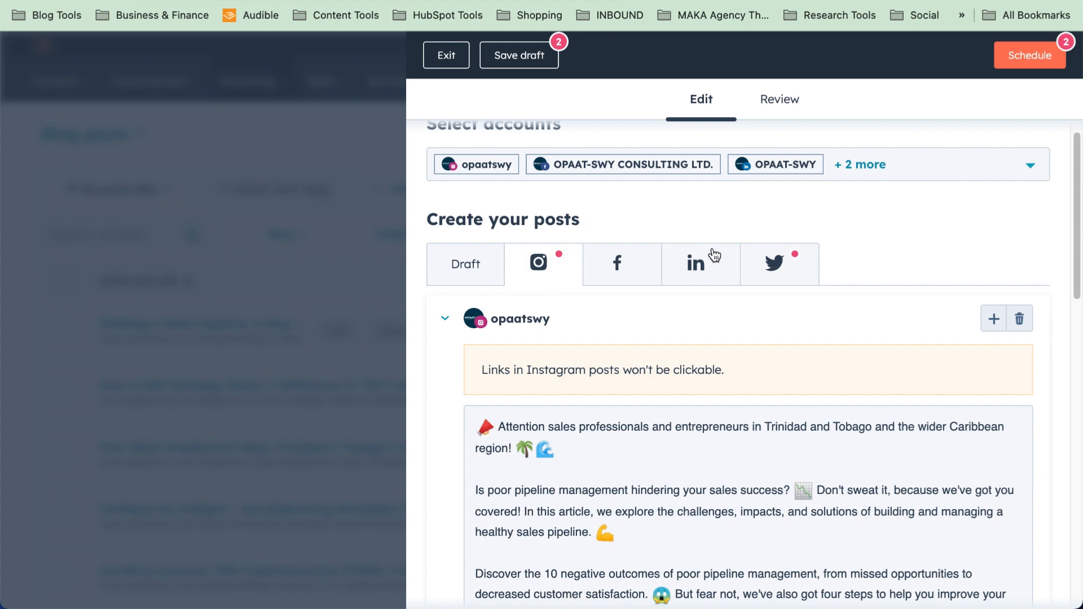
click(942, 174)
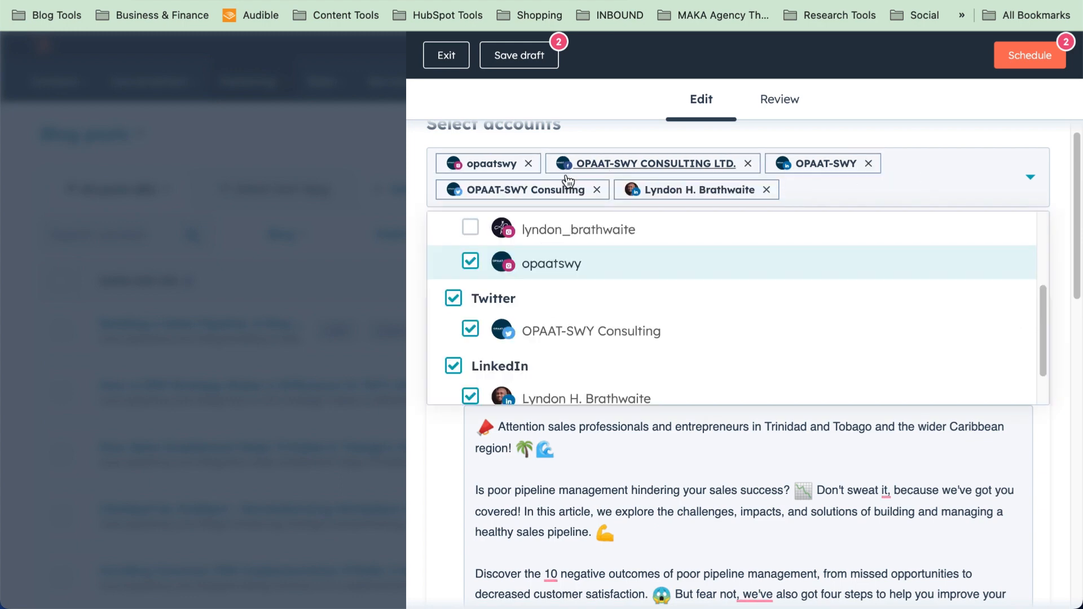
click(528, 164)
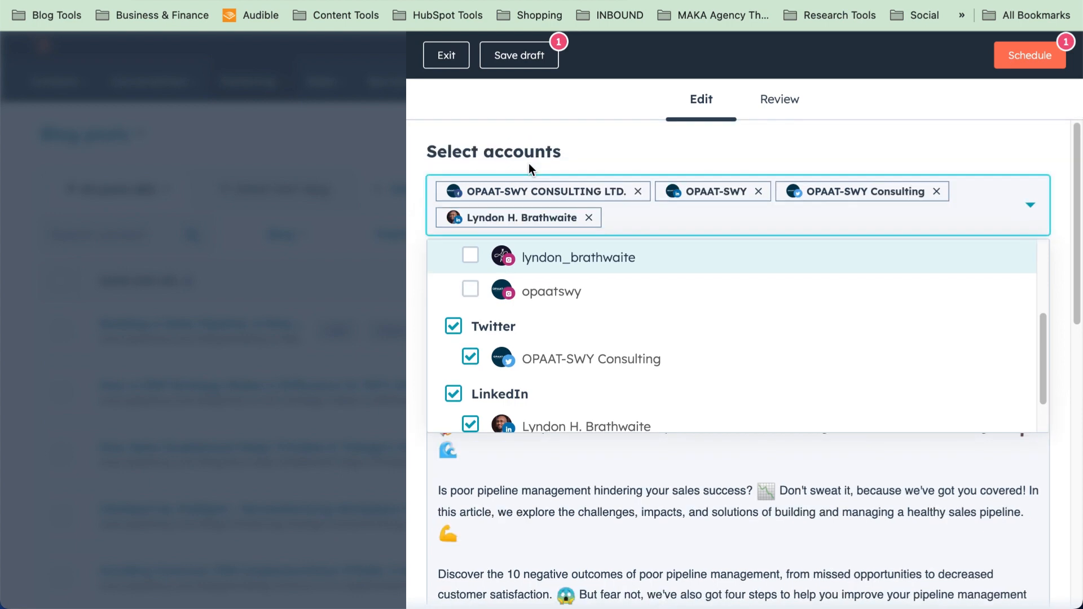
click(756, 139)
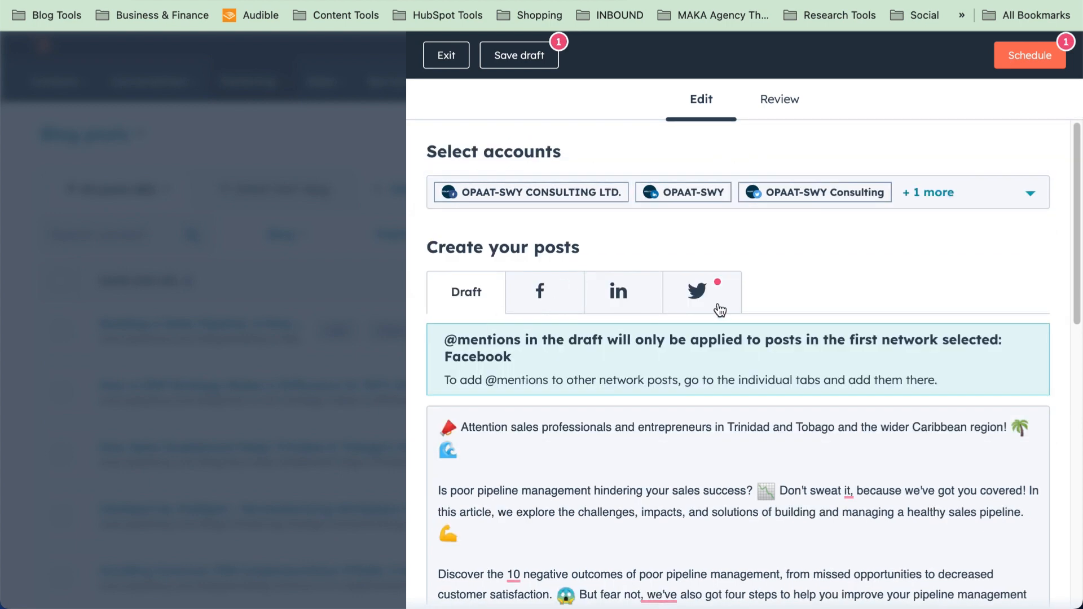
Delete all text from the Facebook version, keeping only the article link preview
scroll(677, 424, down, 5)
scroll(677, 424, up, 4)
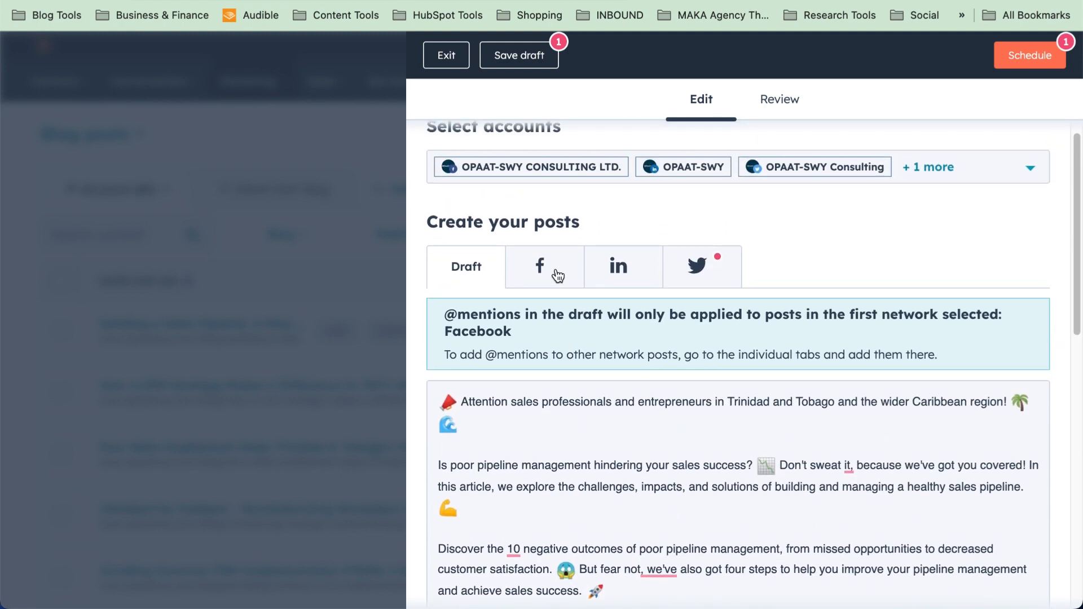
click(558, 276)
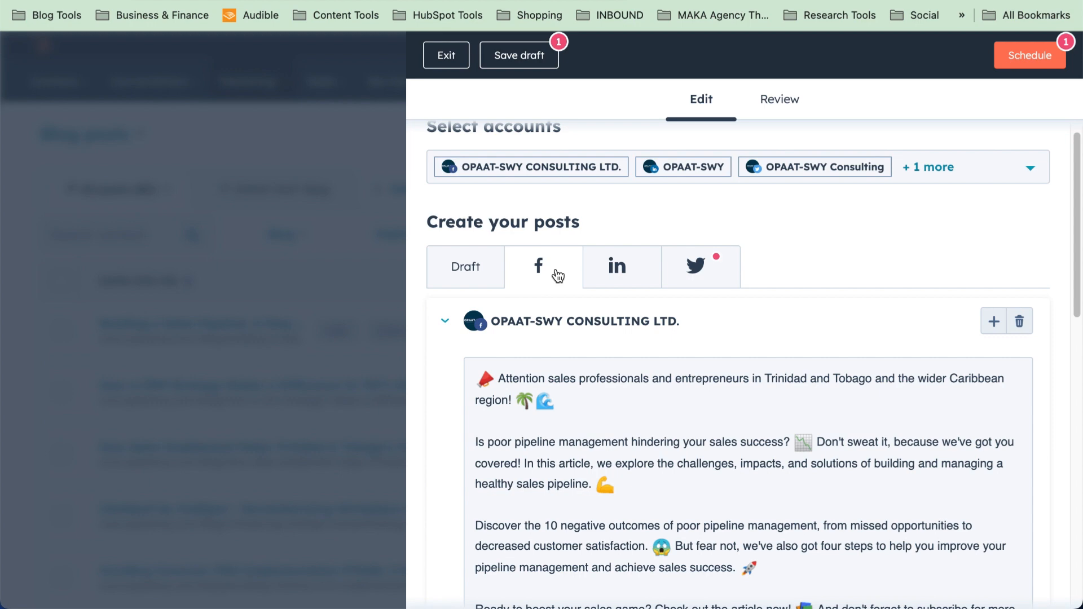
scroll(556, 274, down, 3)
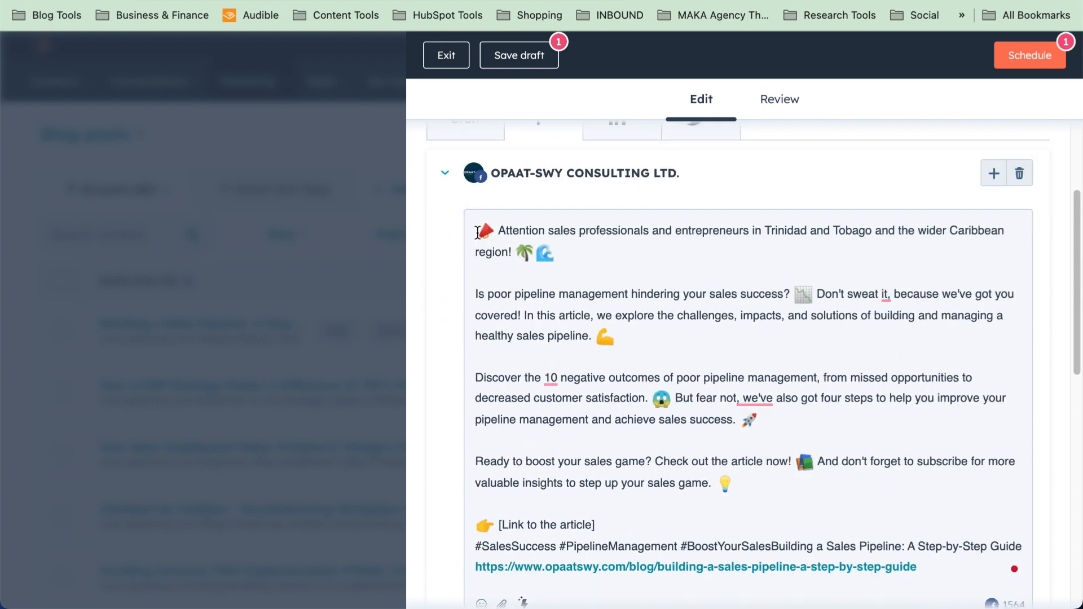
key(super+a)
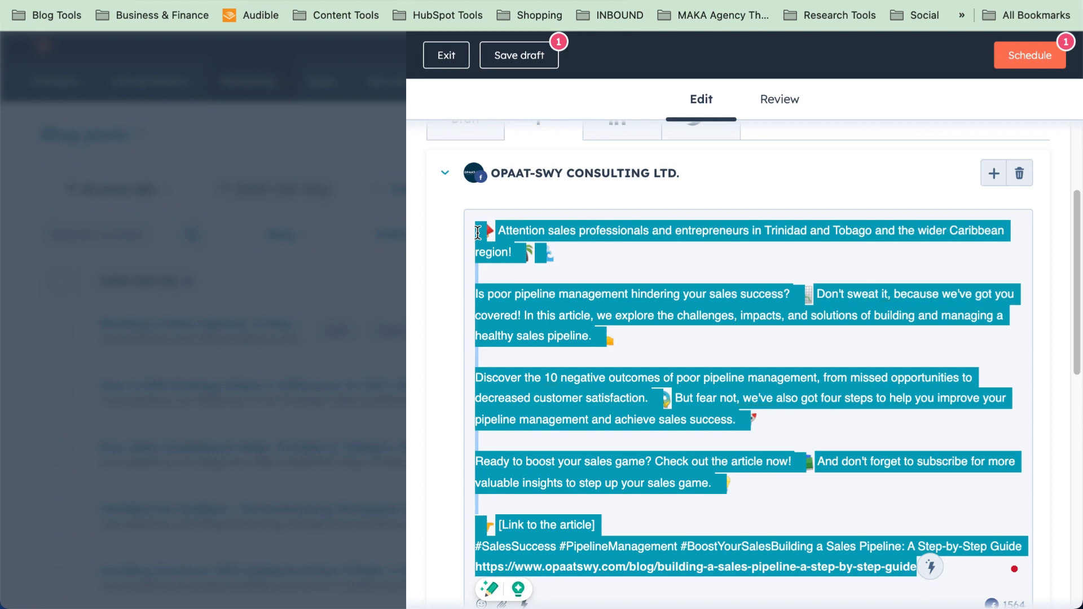
key(BackSpace)
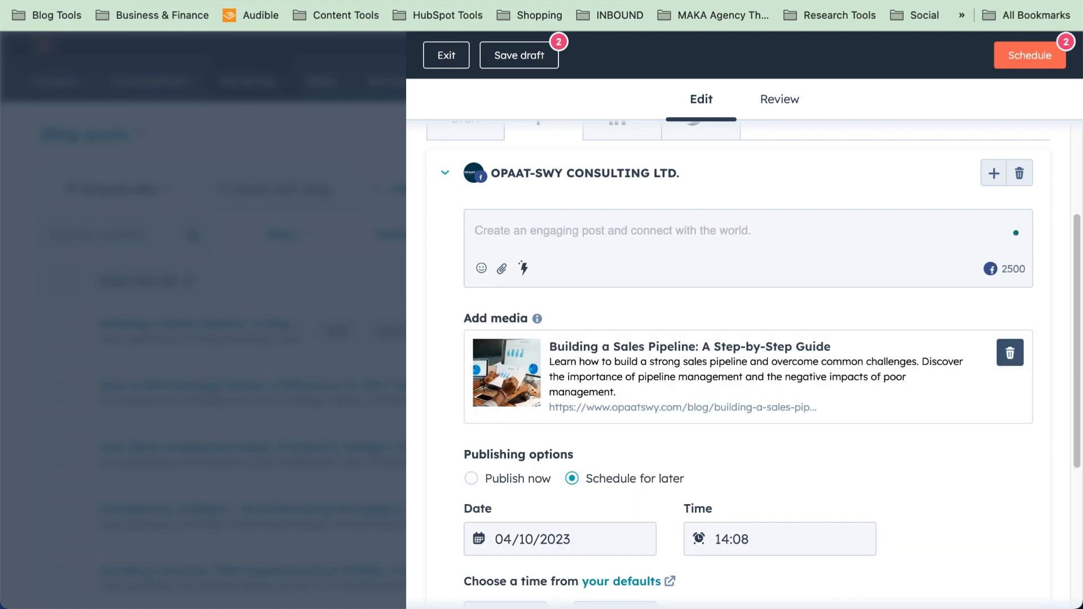
Copy the Facebook prompt paragraph from the Google Docs prompts document, then return to HubSpot
click(796, 2)
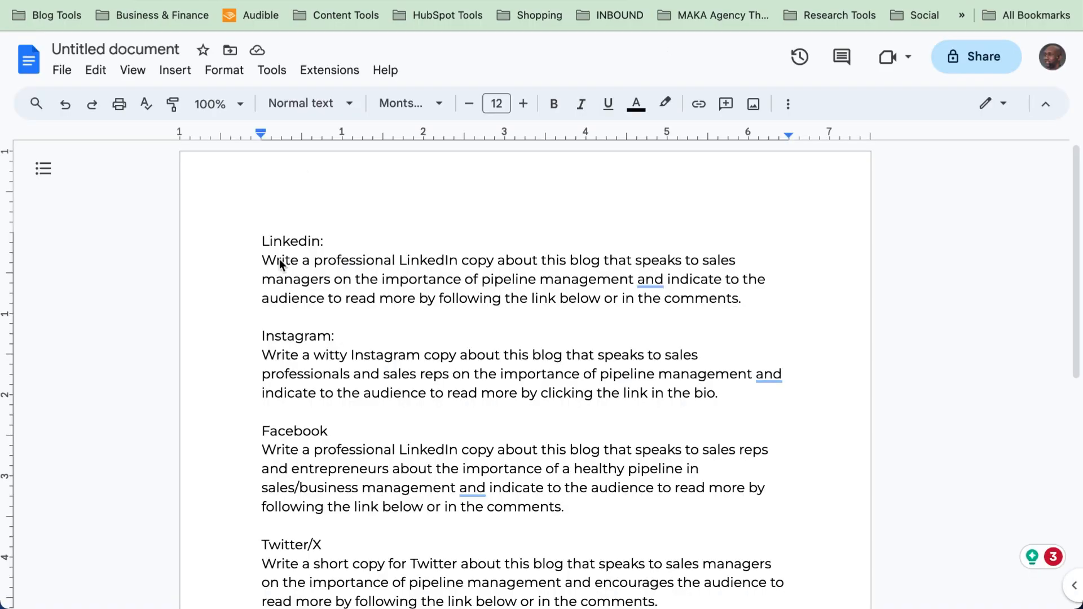
scroll(269, 352, down, 2)
scroll(270, 357, down, 1)
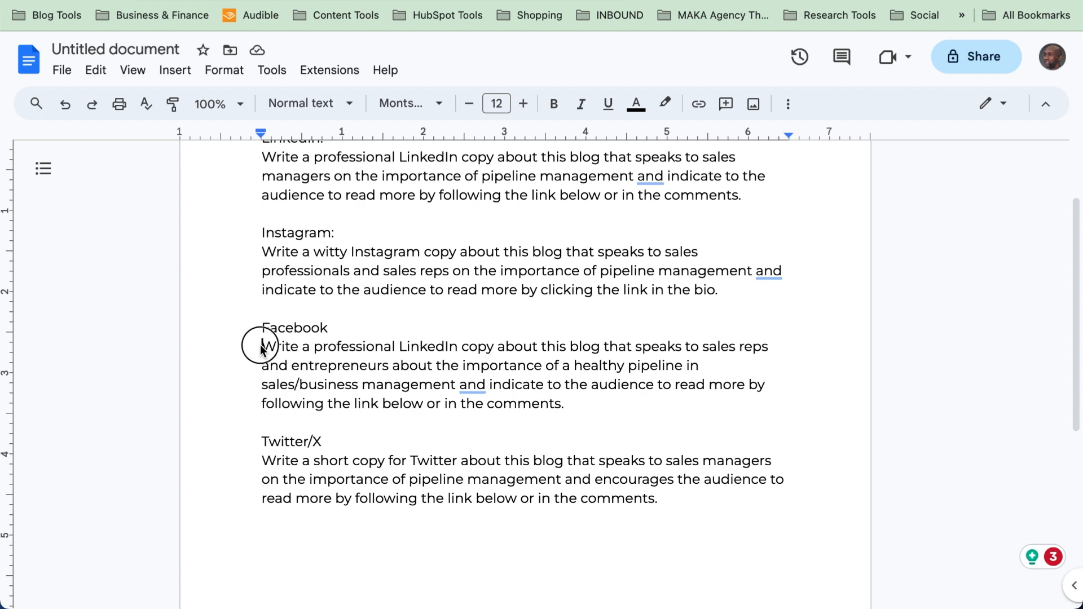
drag(262, 346, 577, 412)
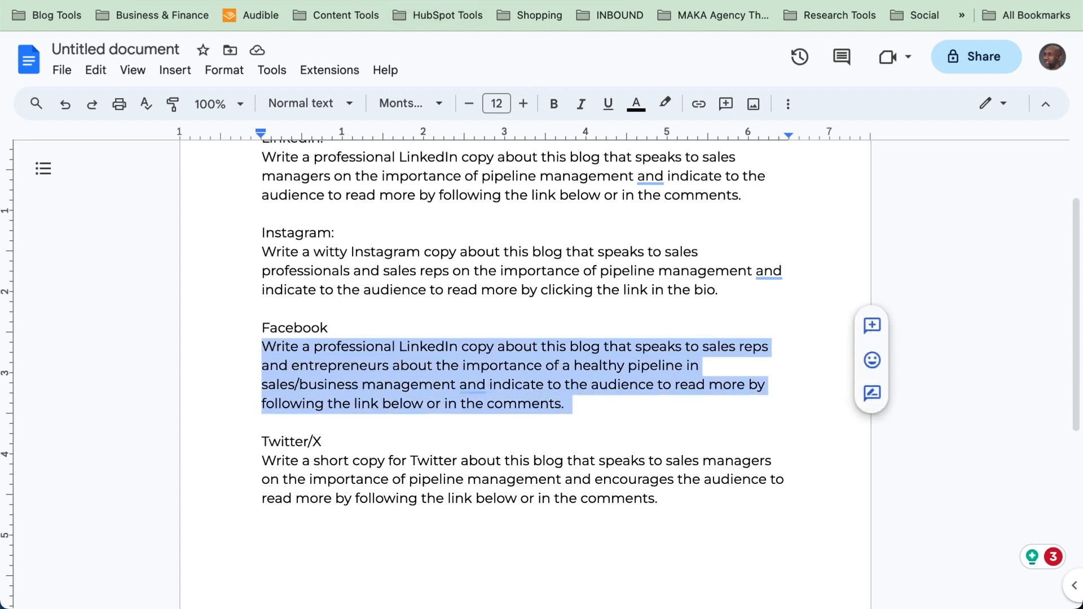
click(666, 1)
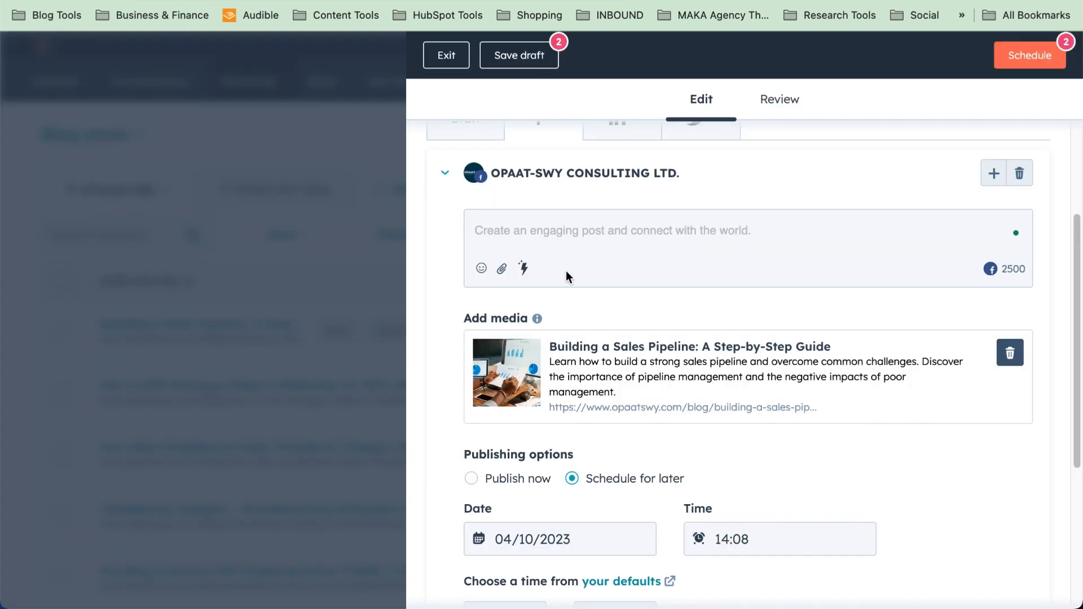
Generate a Facebook post for sales reps and entrepreneurs from the pasted prompt and insert it
click(530, 252)
click(524, 269)
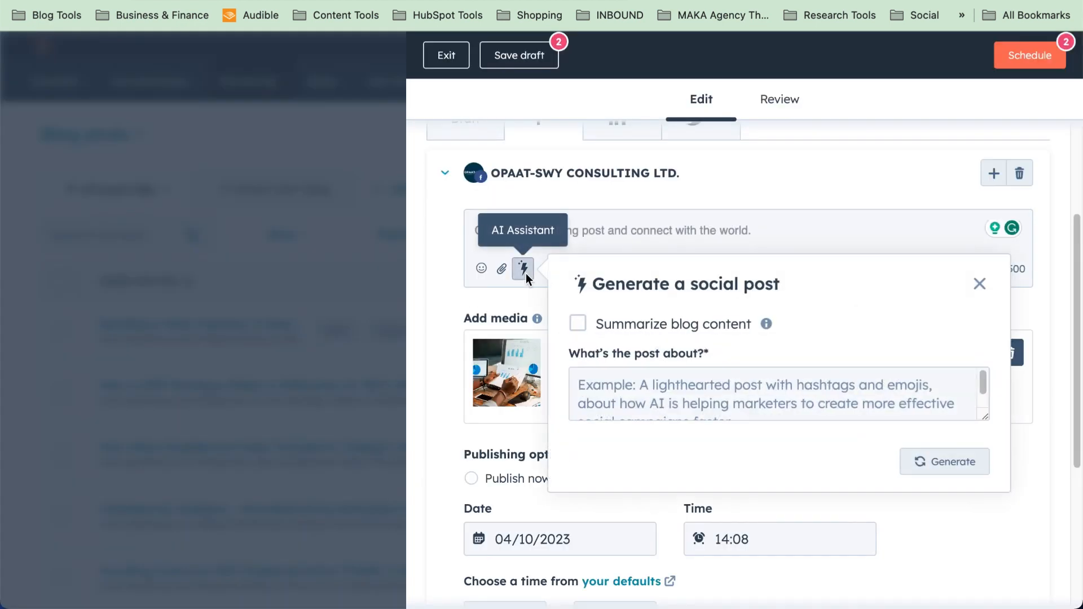
click(636, 389)
key(ctrl+v)
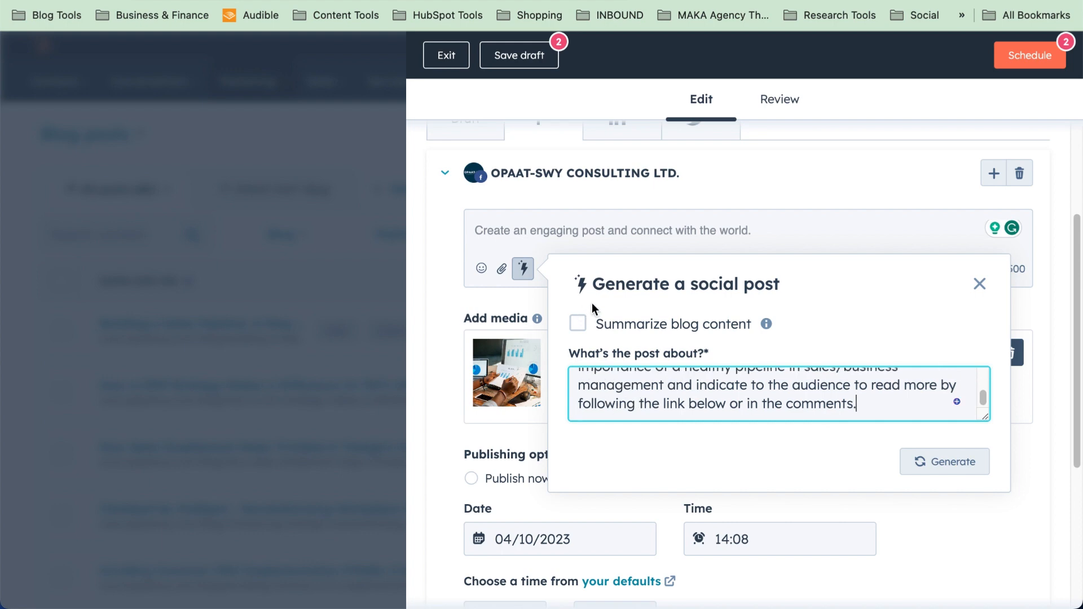
click(962, 467)
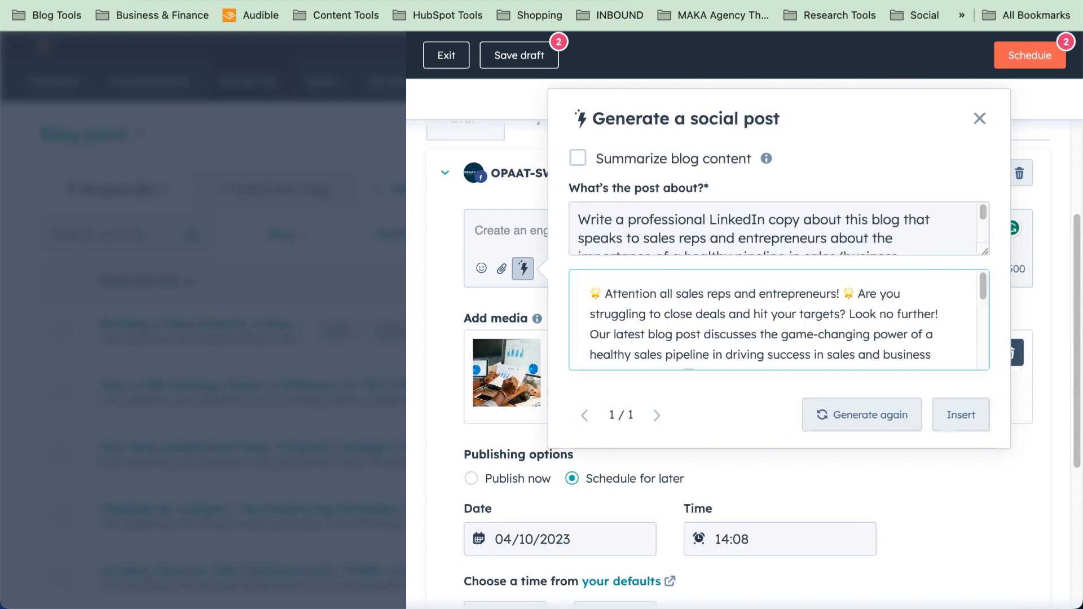
click(440, 0)
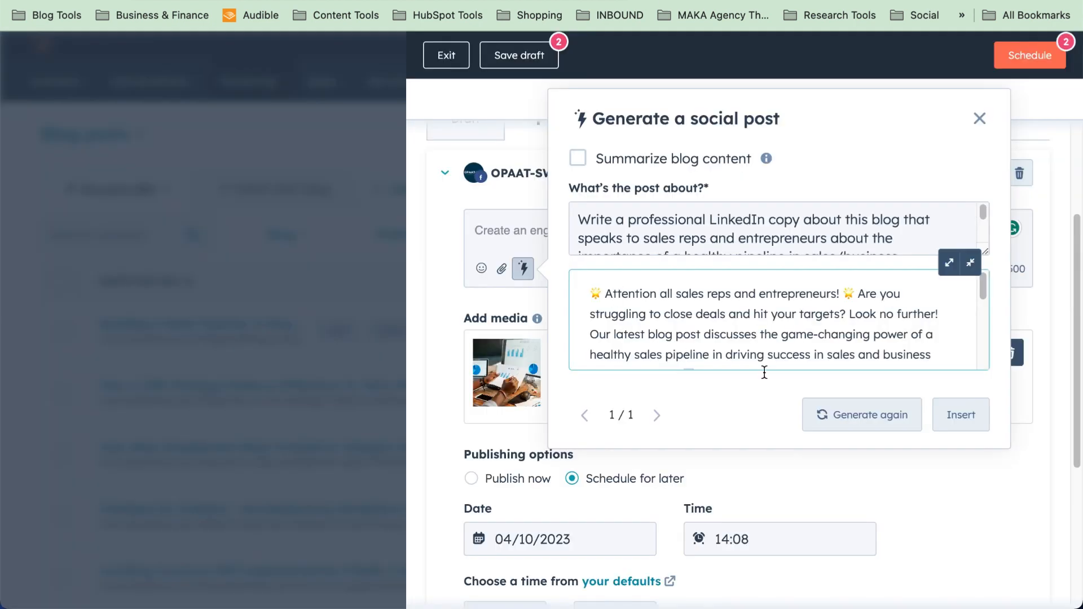
click(959, 427)
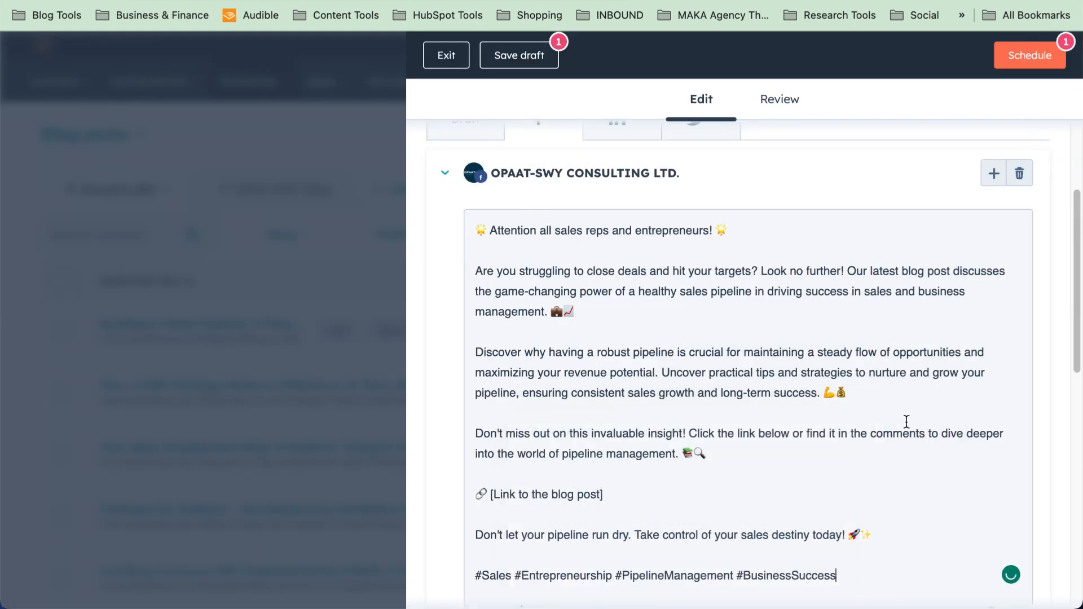
Confirm the post keeps its existing publish date and the 14:08 publish time
scroll(687, 412, down, 3)
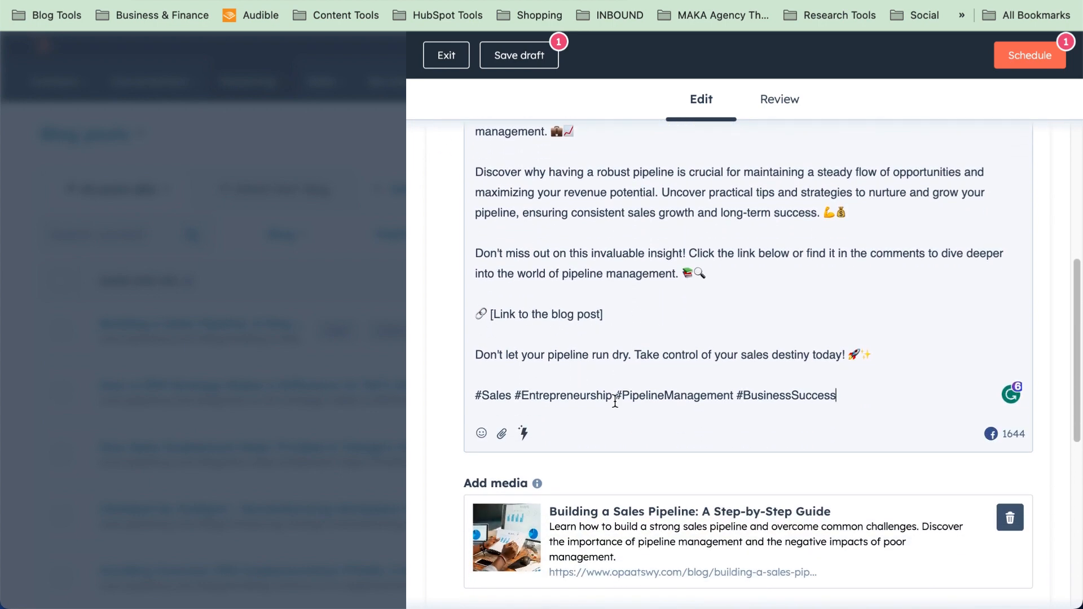
scroll(612, 475, down, 6)
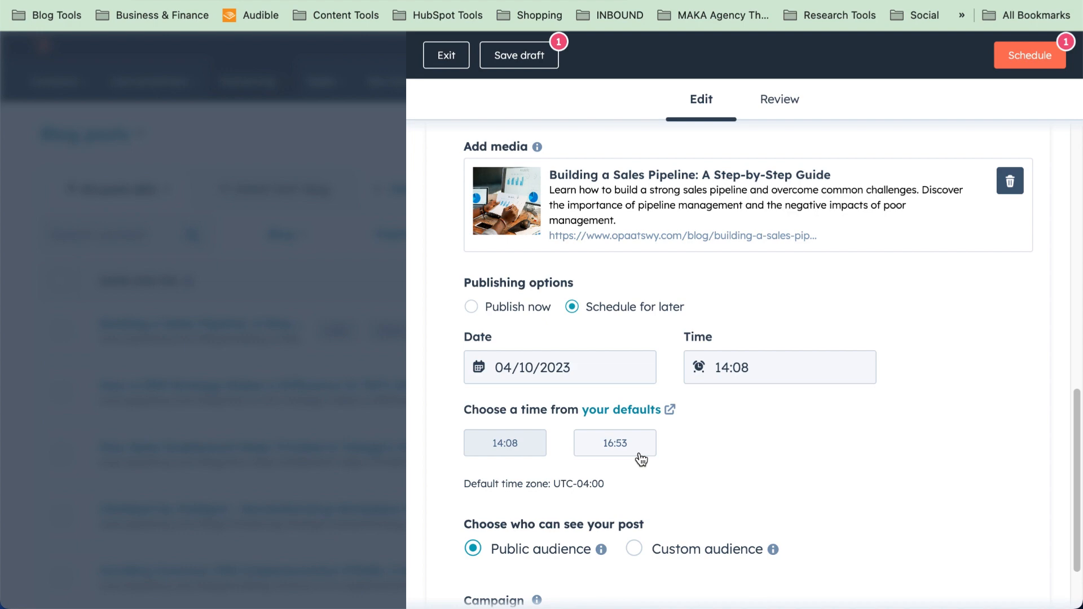
click(549, 369)
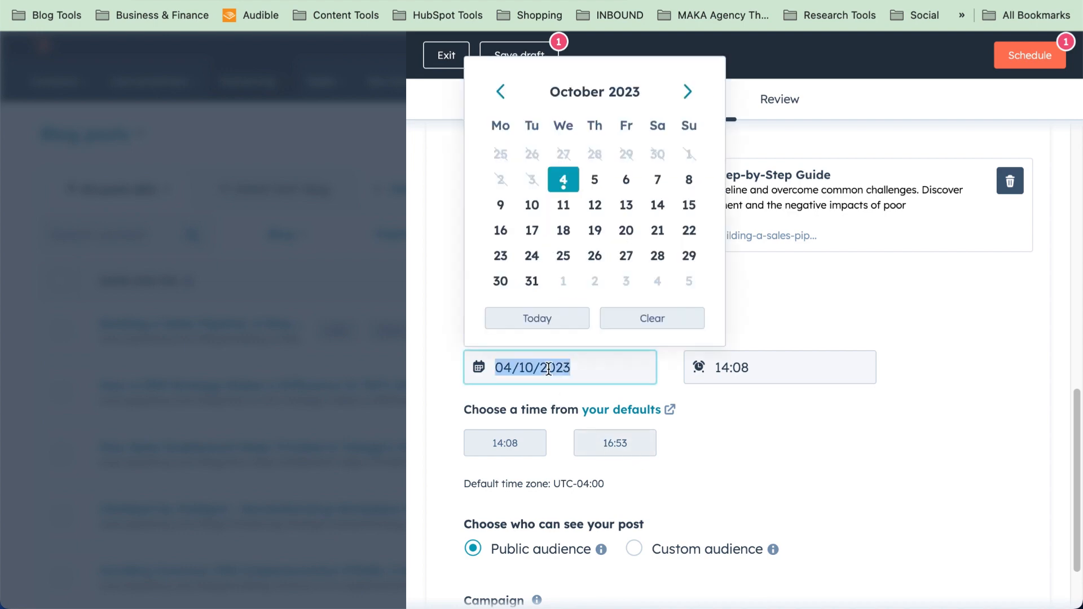
click(764, 404)
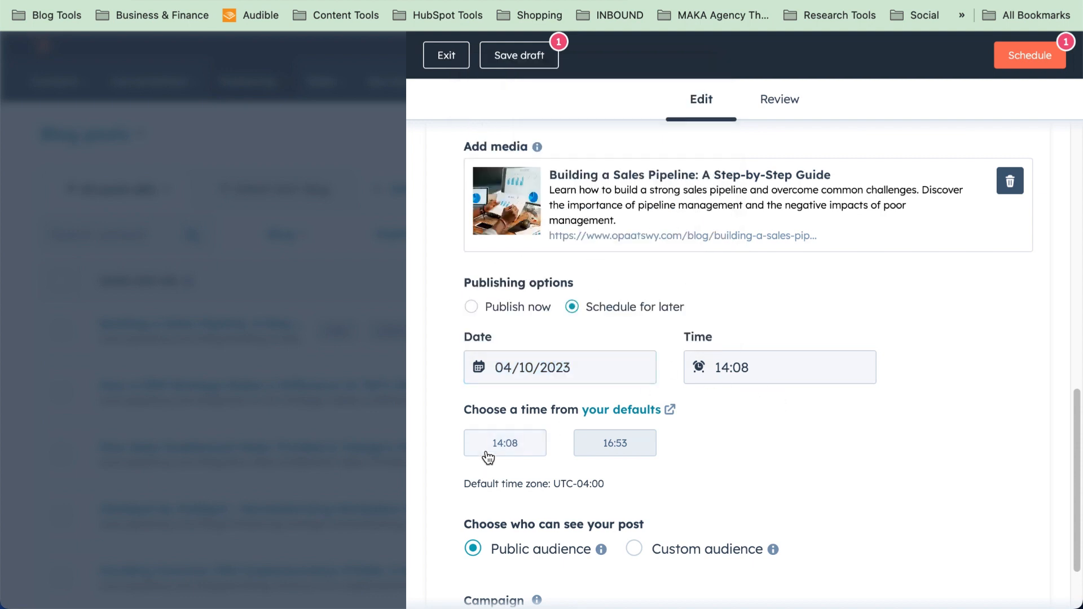
click(517, 455)
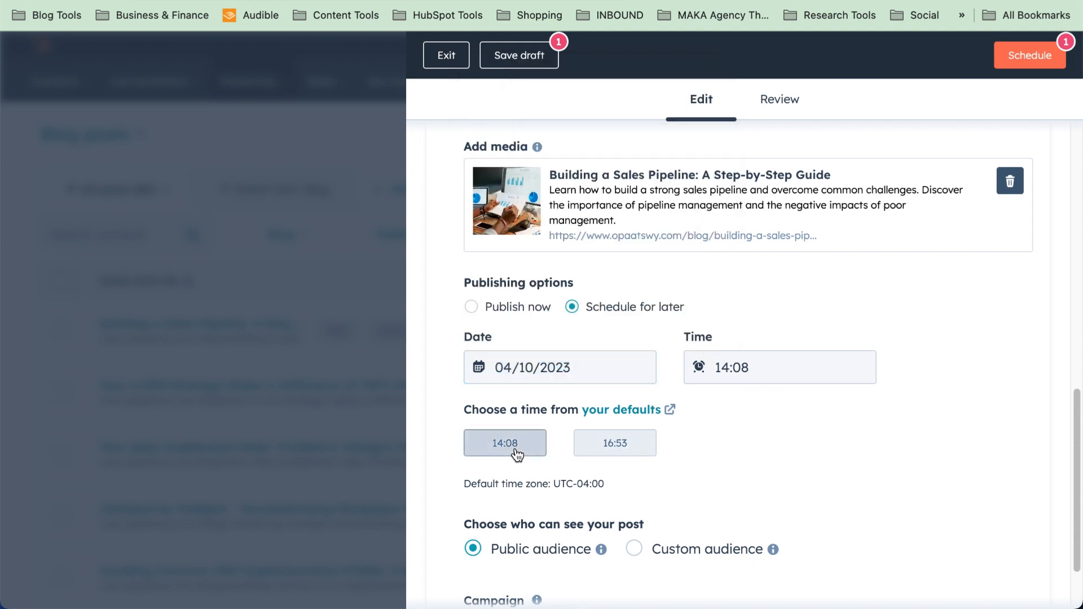
scroll(798, 432, down, 1)
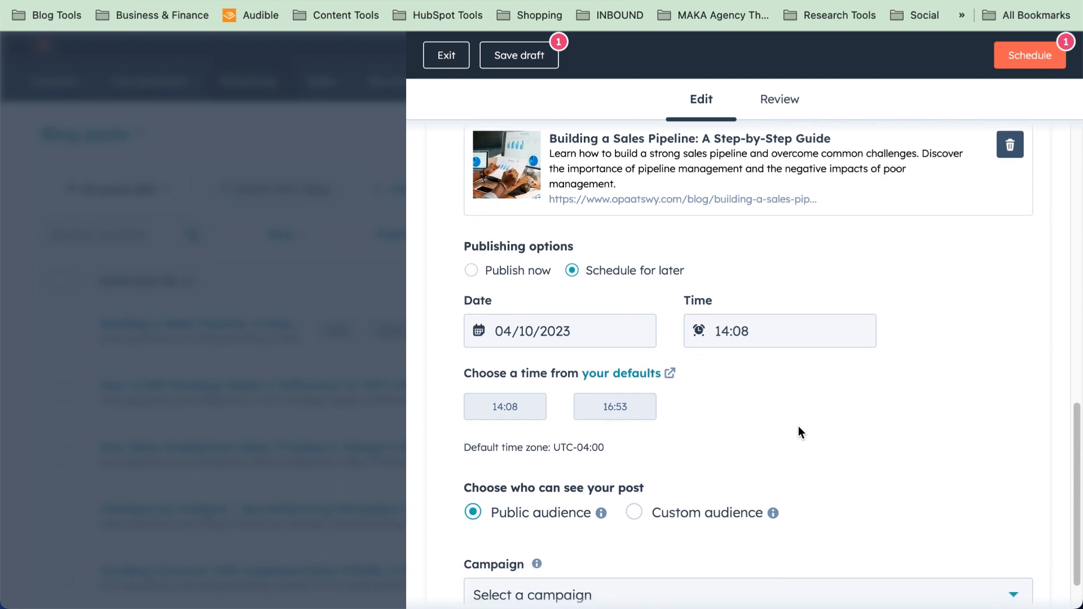
scroll(799, 433, down, 2)
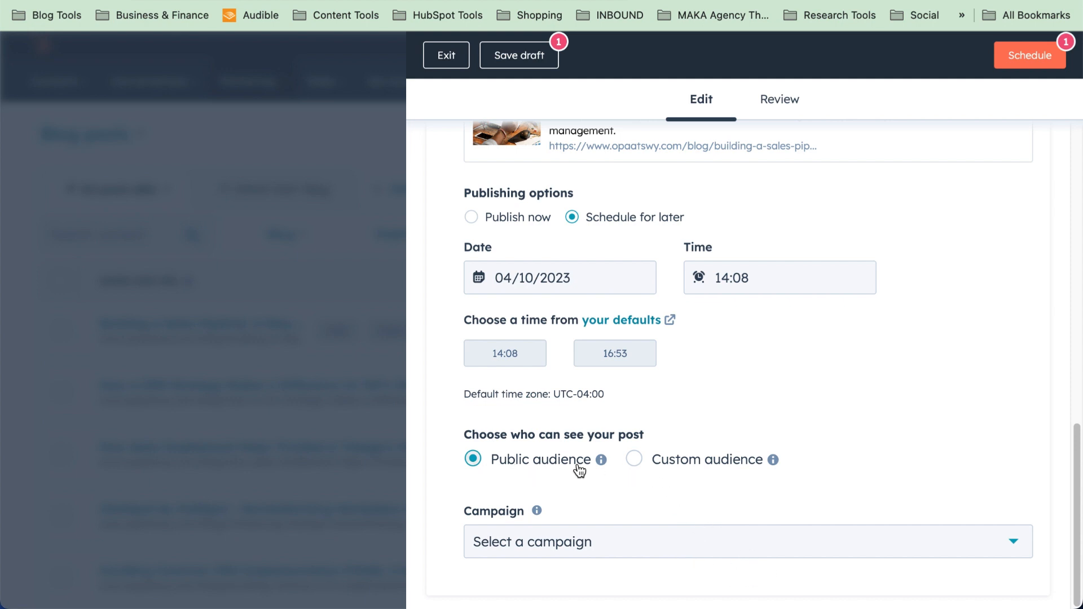
mouse_move(607, 465)
scroll(770, 468, up, 15)
Clear all text from the OPAAT-SWY LinkedIn post, leaving only the link preview
click(625, 308)
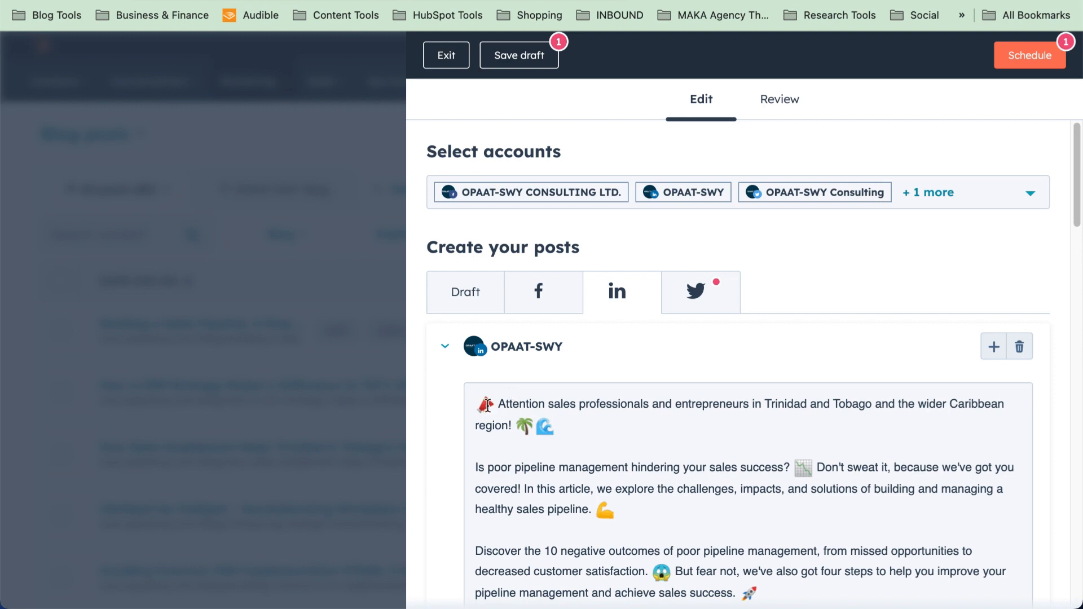
key(super+a)
key(BackSpace)
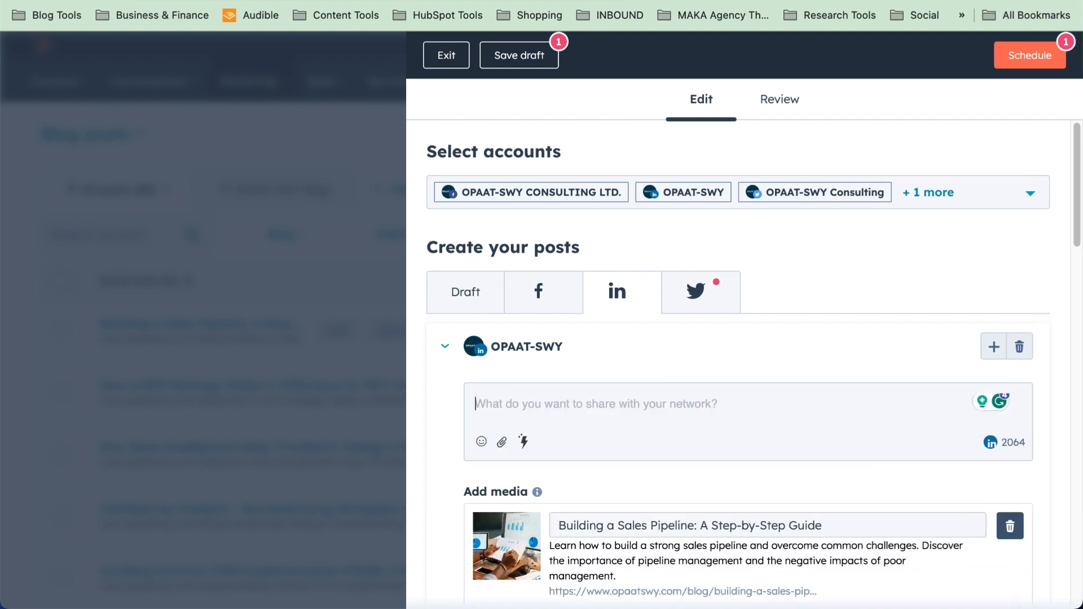
Copy the LinkedIn prompt from the Google Docs prompts document
key(ctrl+Tab)
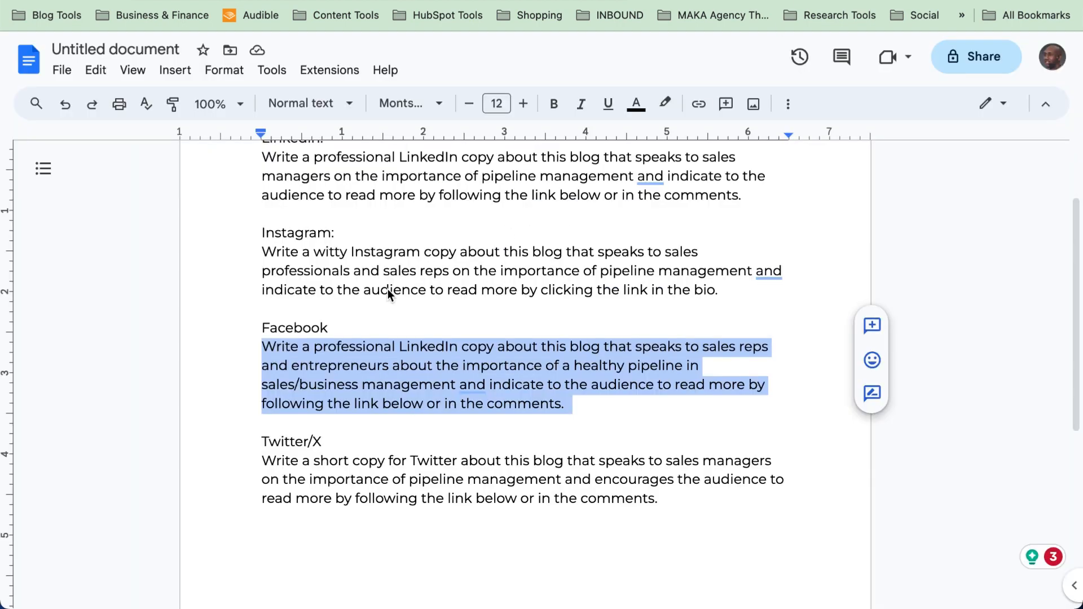
scroll(330, 256, up, 2)
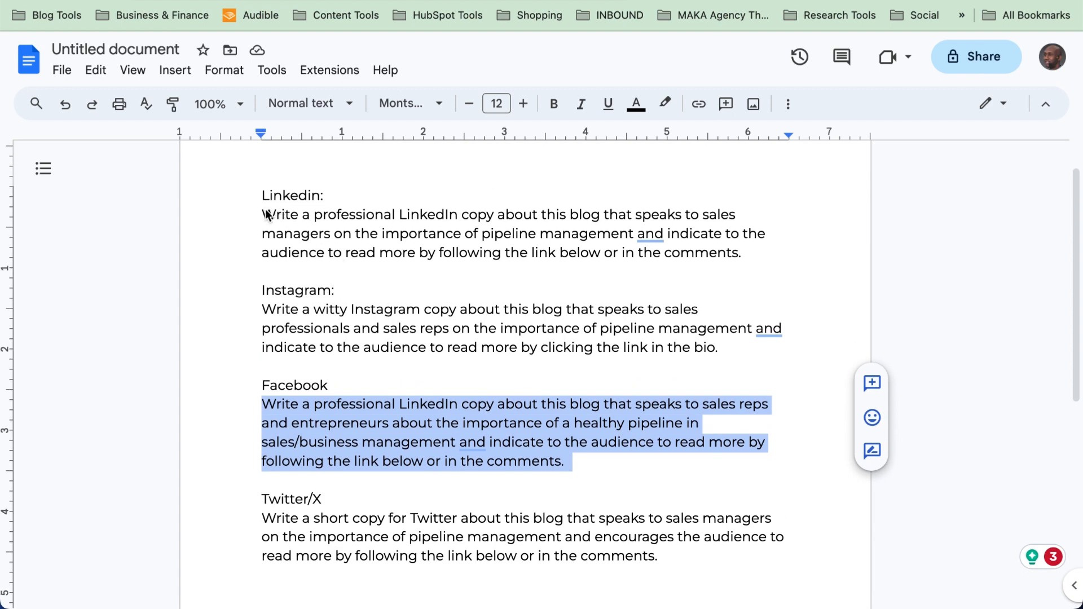
drag(265, 214, 752, 261)
key(super+c)
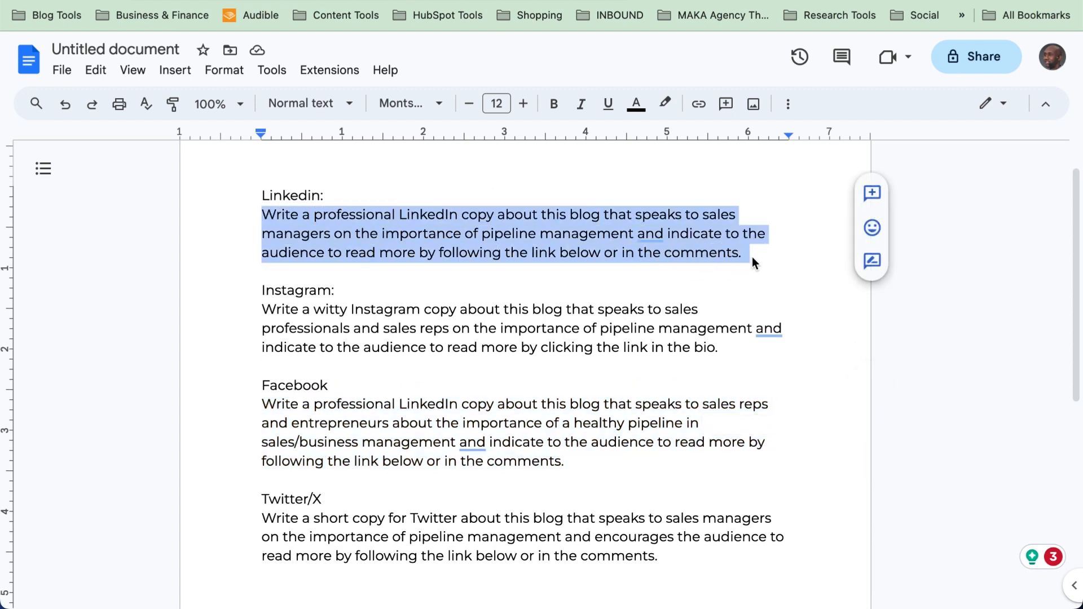
key(ctrl+Tab)
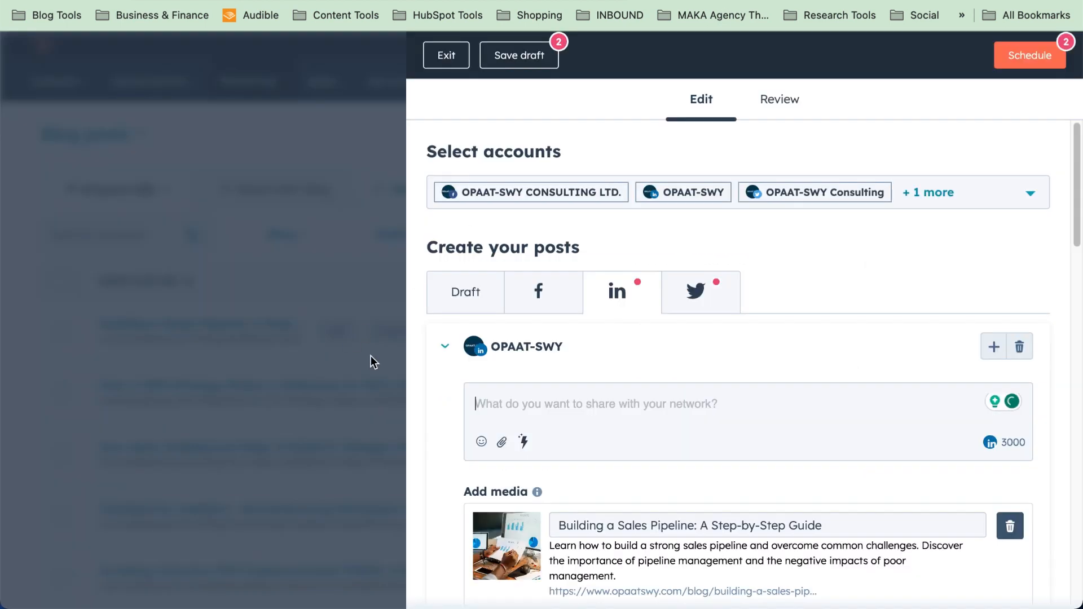
Generate a LinkedIn post with the AI generator from the pasted prompt and insert it
click(524, 442)
click(522, 443)
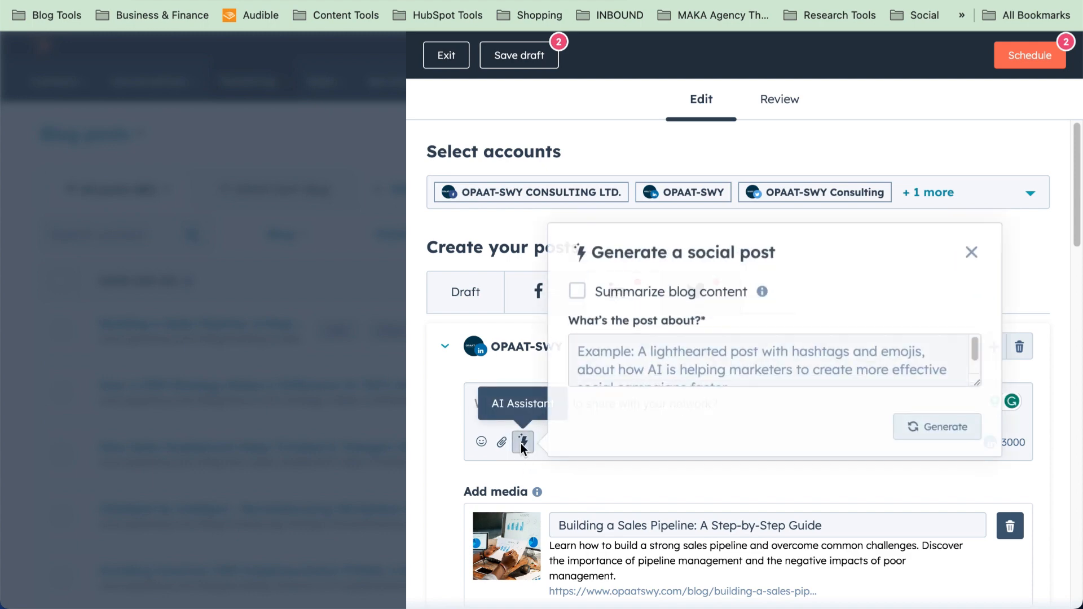
click(615, 354)
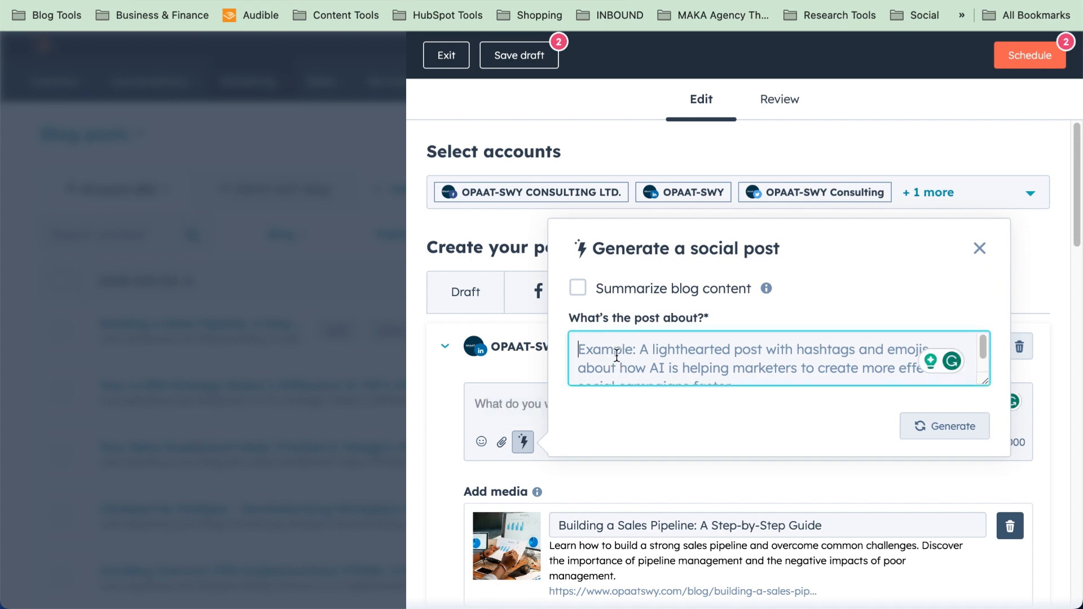
key(super+v)
click(955, 426)
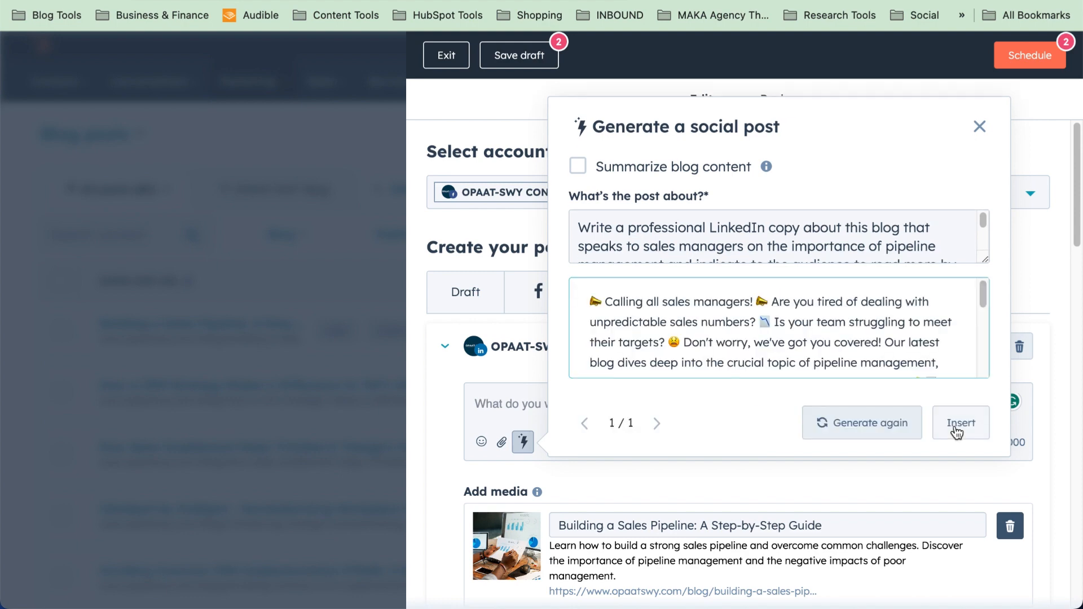
click(959, 424)
Delete the 'Follow the link' paragraph and its leftover blank line from the post
scroll(602, 450, down, 5)
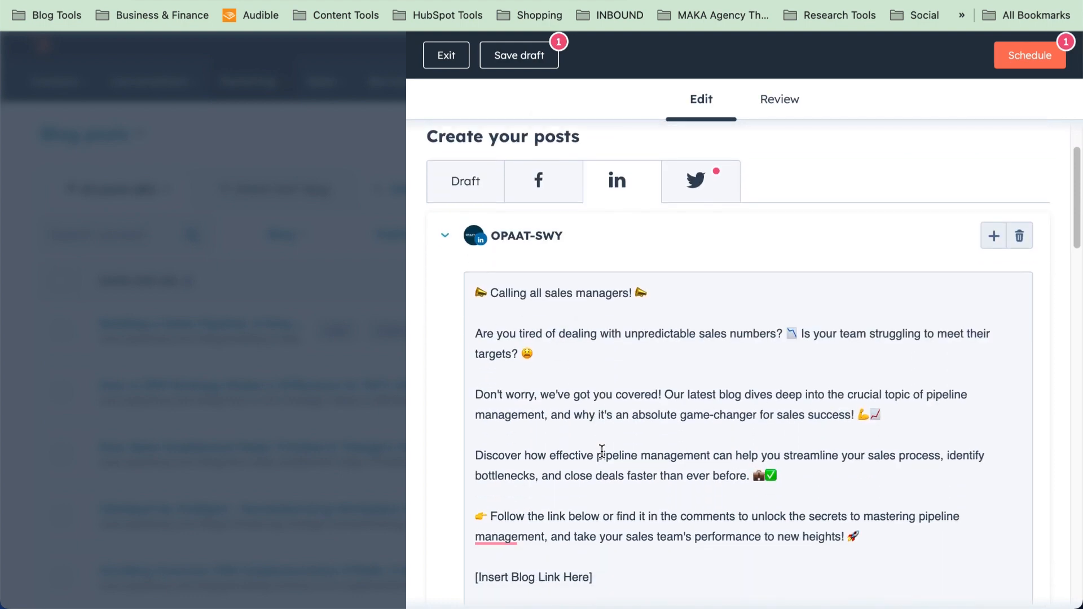
scroll(602, 449, down, 3)
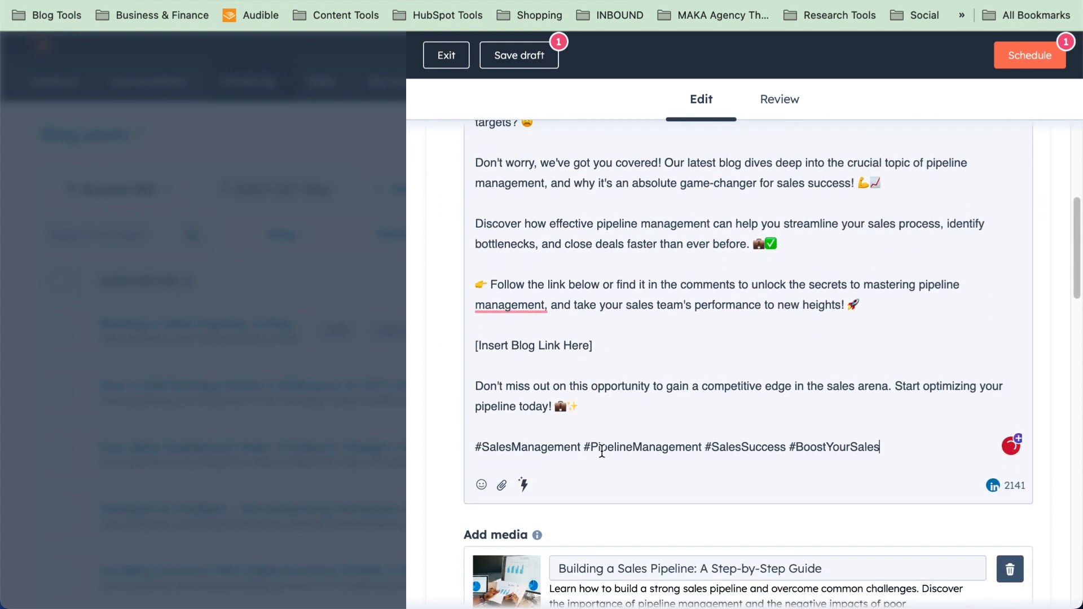
click(887, 309)
drag(861, 303, 457, 286)
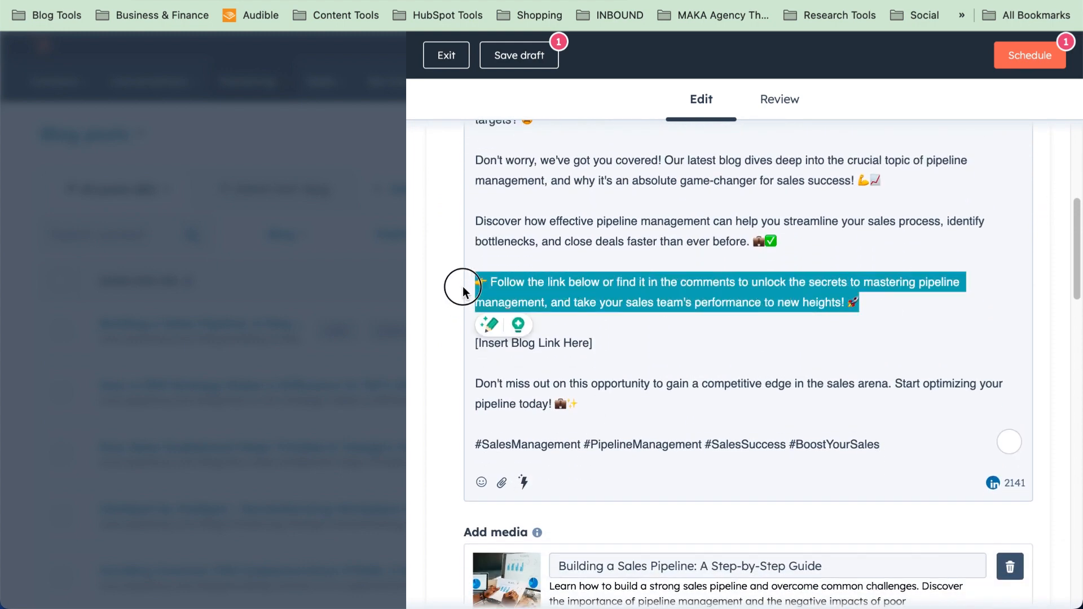
key(BackSpace)
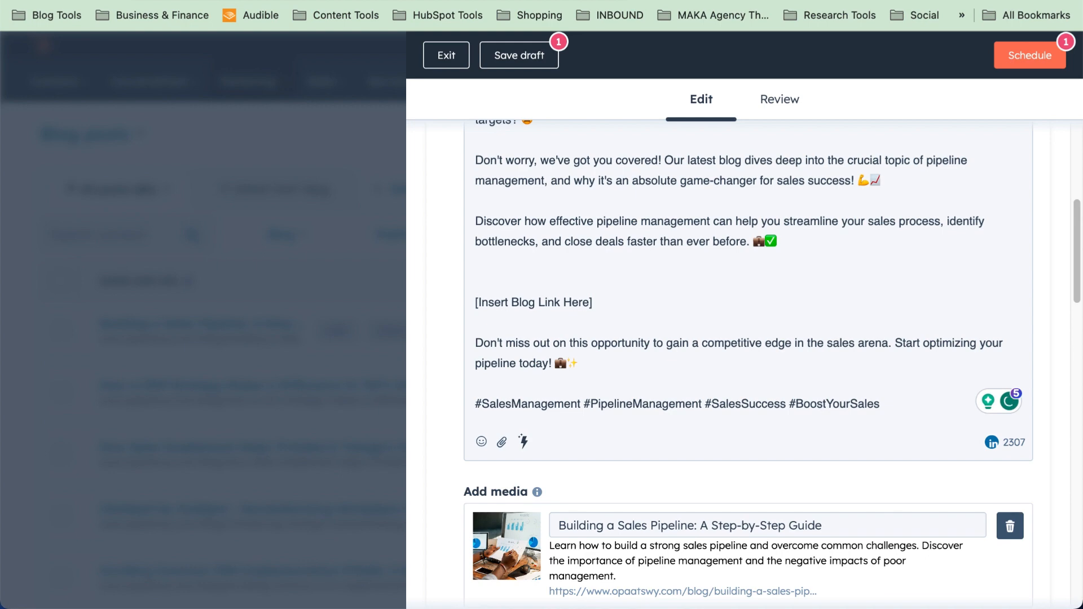
key(BackSpace)
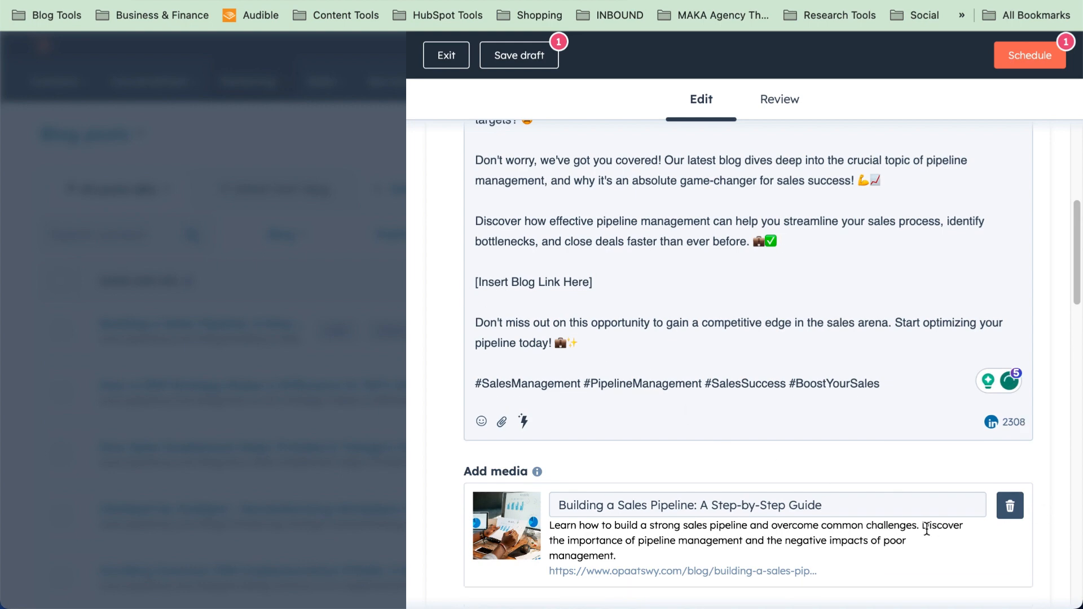
scroll(924, 531, down, 4)
Keep the link preview title unchanged and set the publish time to 16:53
click(867, 281)
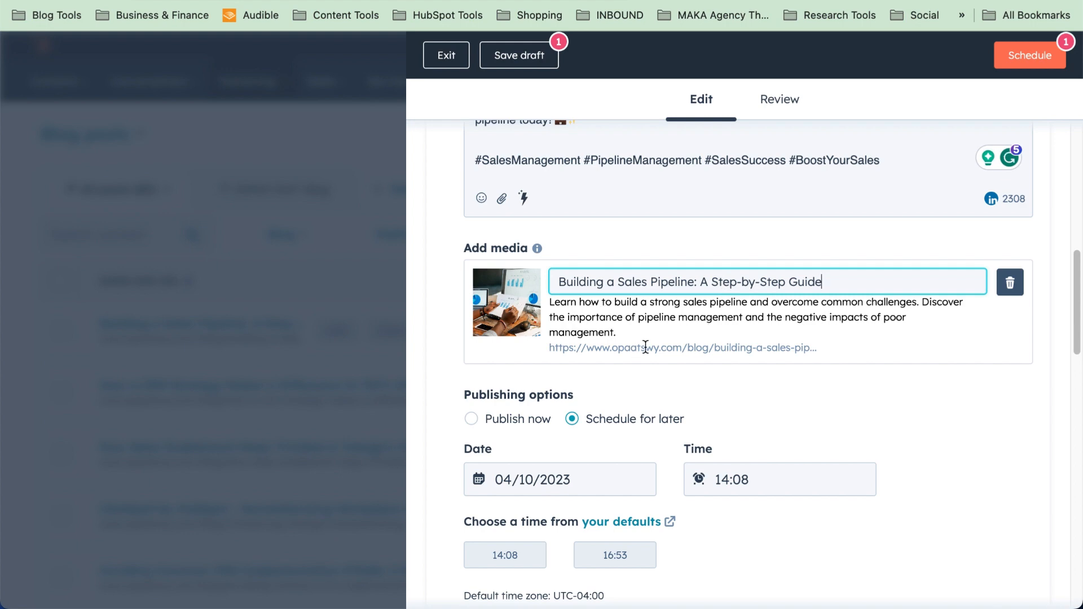
click(826, 423)
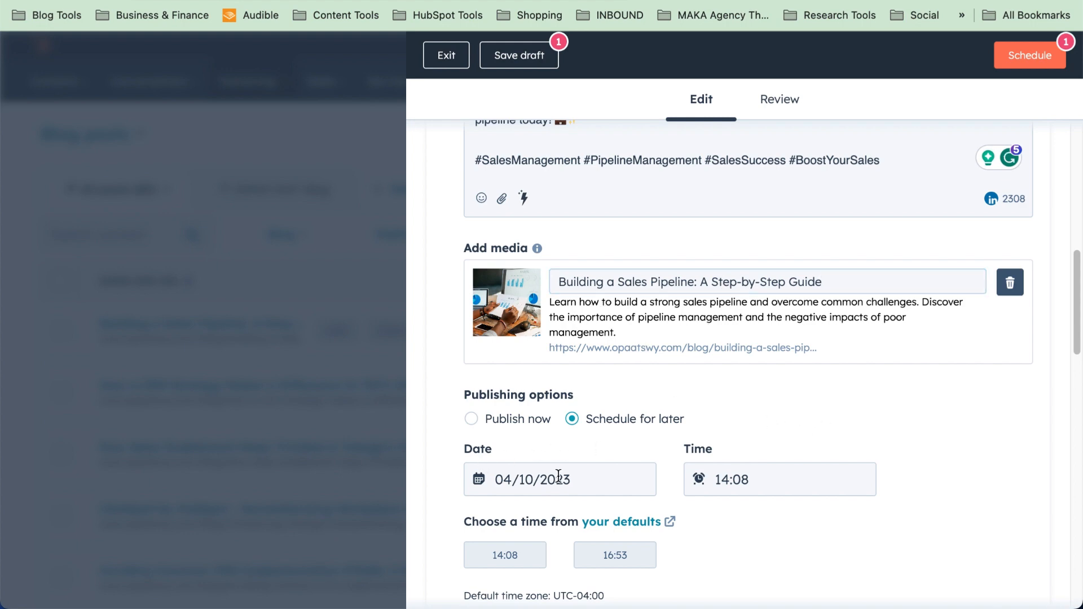
scroll(559, 474, down, 1)
scroll(558, 477, down, 1)
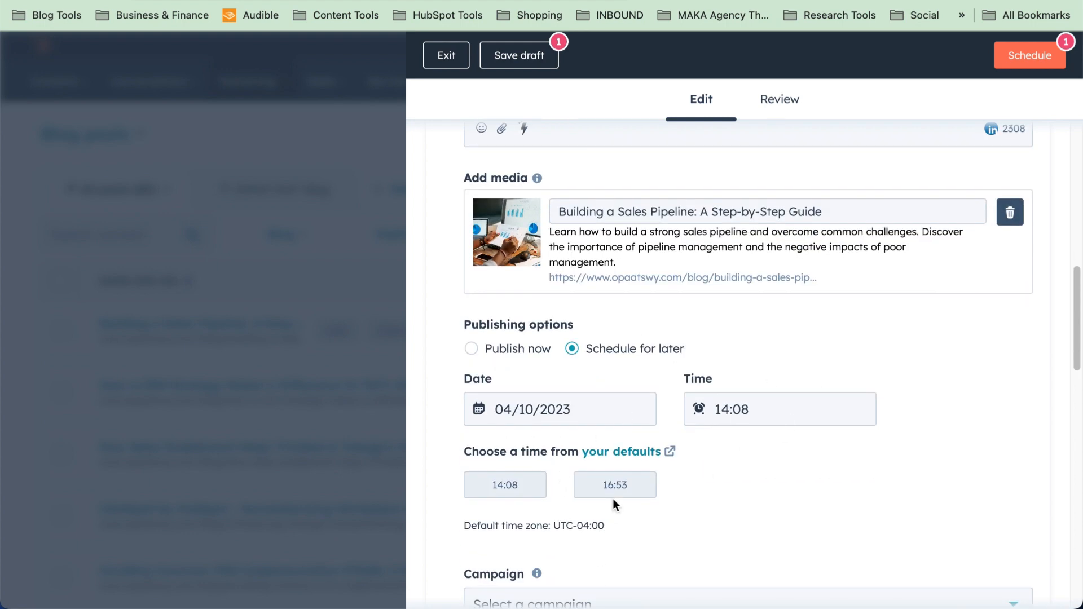
scroll(618, 466, down, 3)
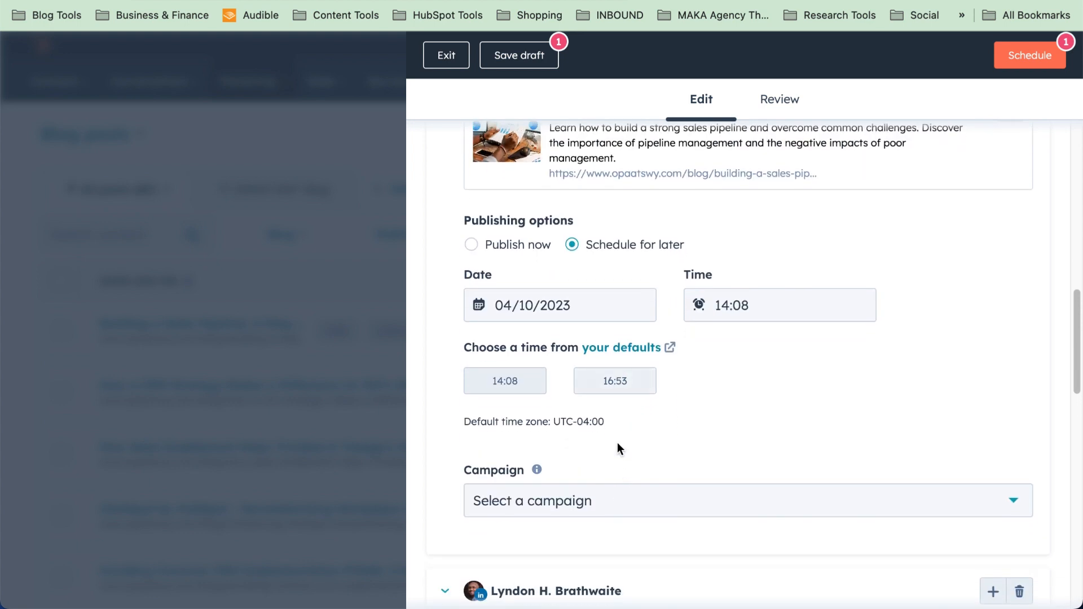
click(617, 392)
Delete the personal LinkedIn profile's post, leaving only the OPAAT-SWY one
scroll(703, 440, down, 4)
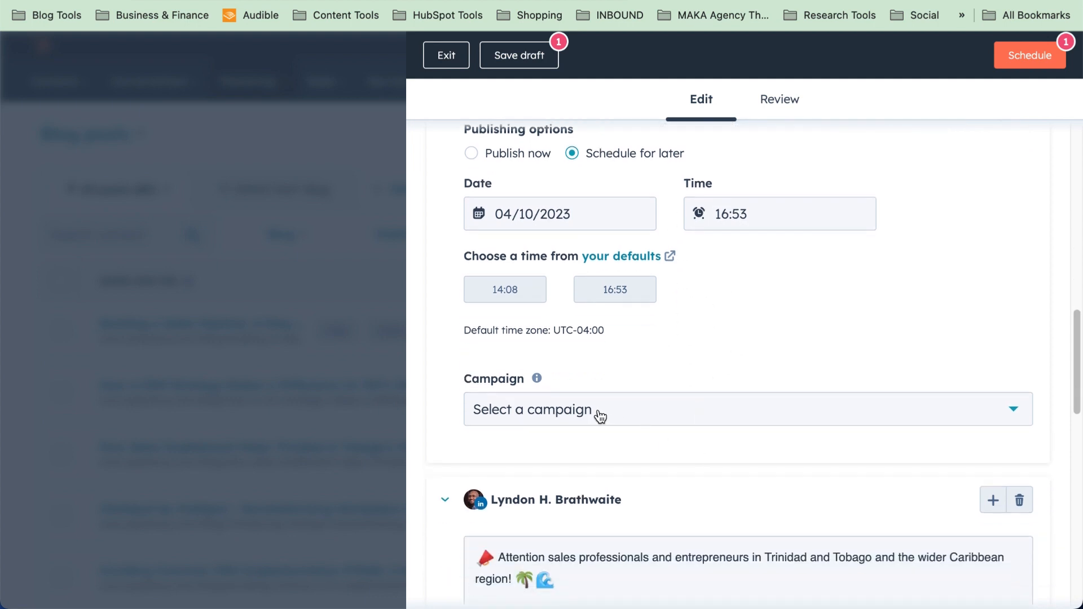
scroll(599, 416, down, 3)
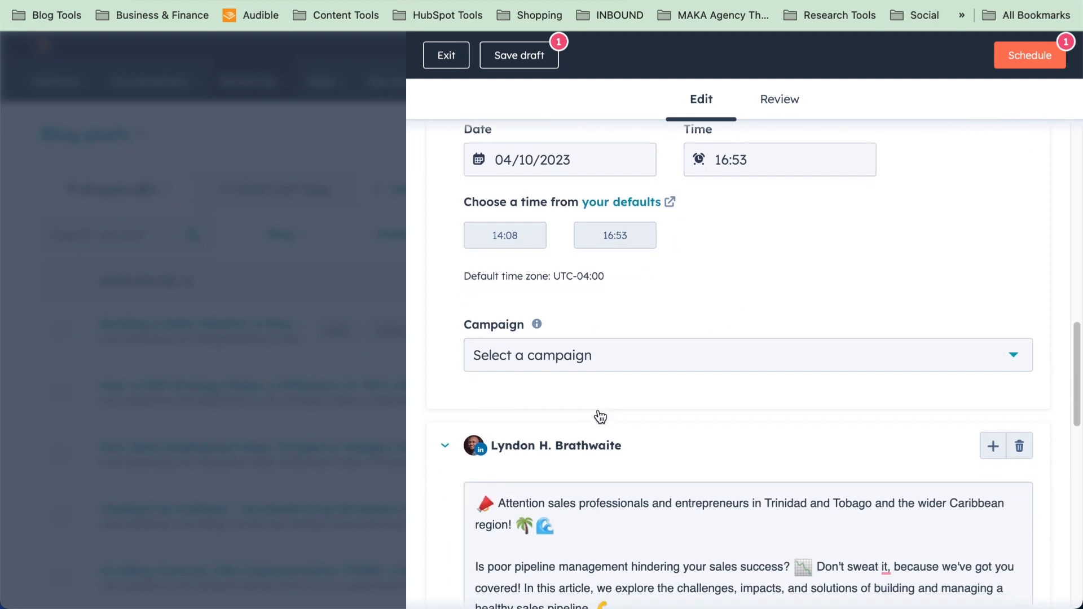
click(1030, 433)
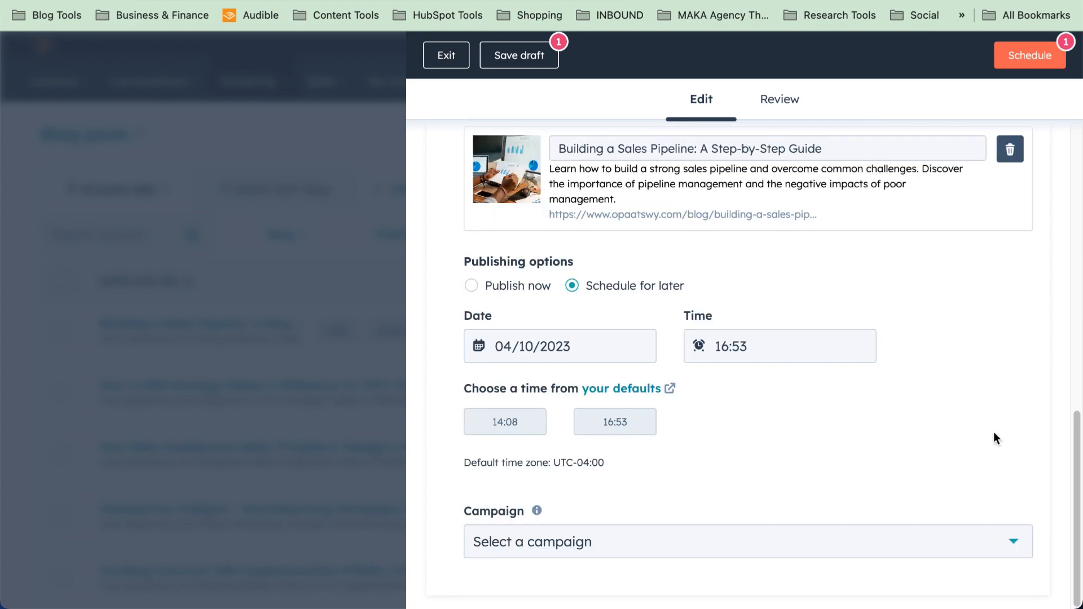
scroll(751, 452, up, 10)
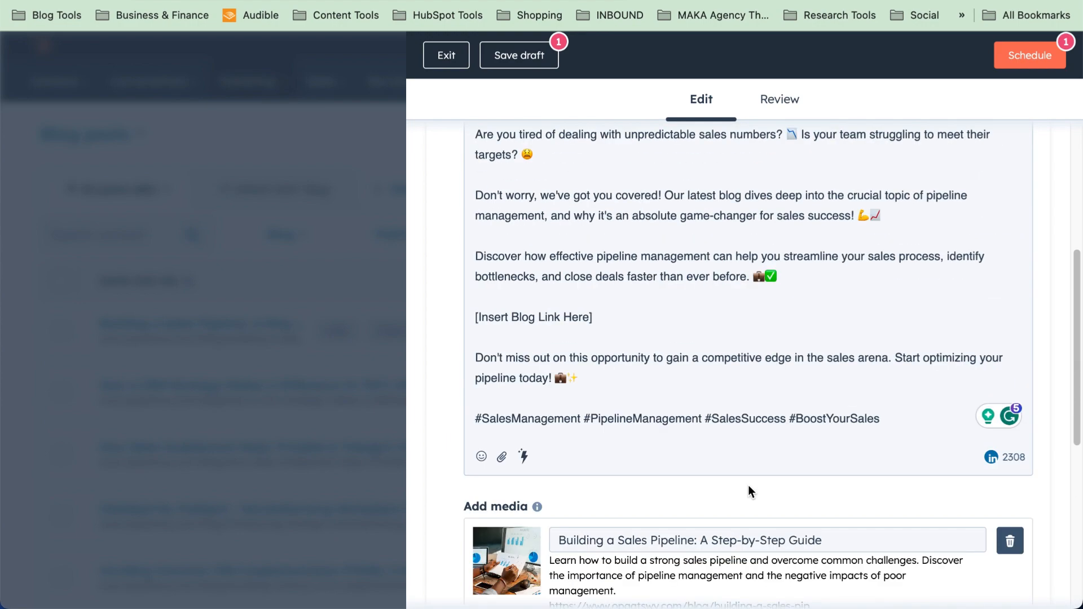
scroll(748, 485, up, 5)
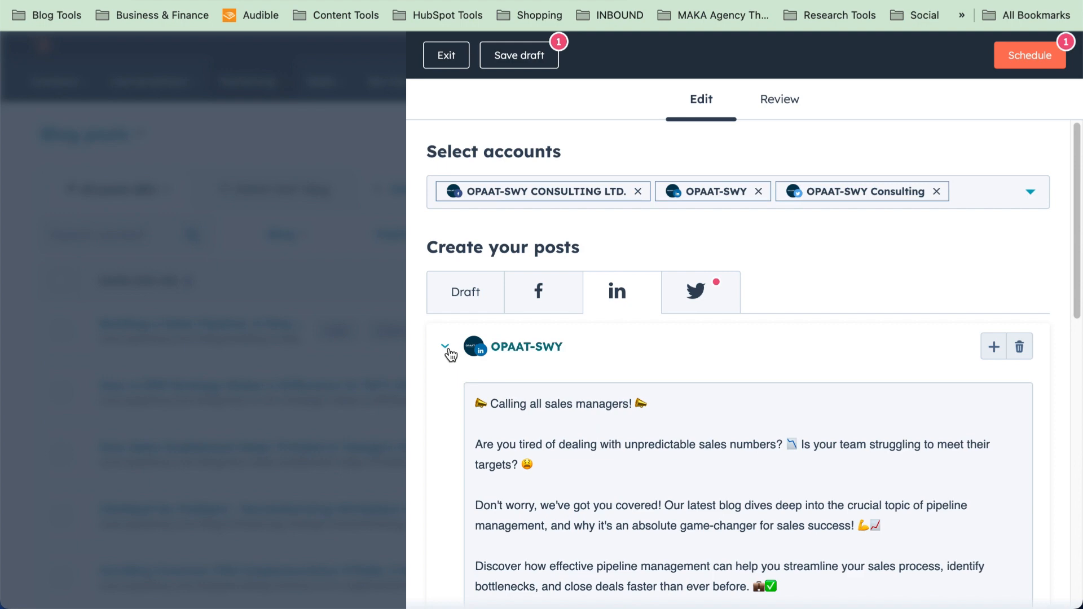
Collapse the first OPAAT-SWY LinkedIn post and create another one duplicating its sales-manager copy
scroll(529, 449, down, 6)
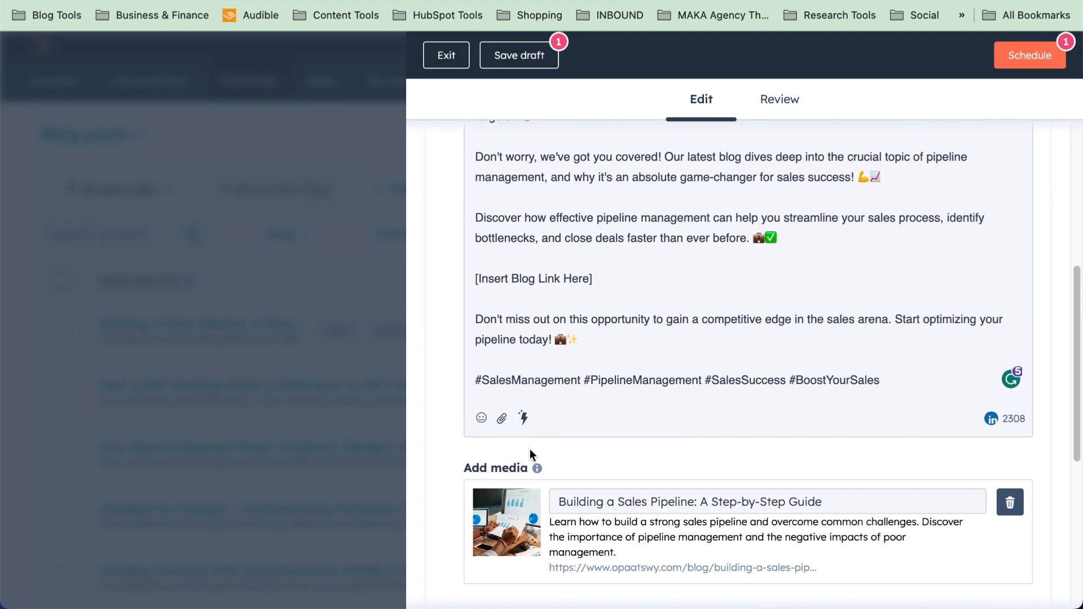
scroll(530, 449, up, 3)
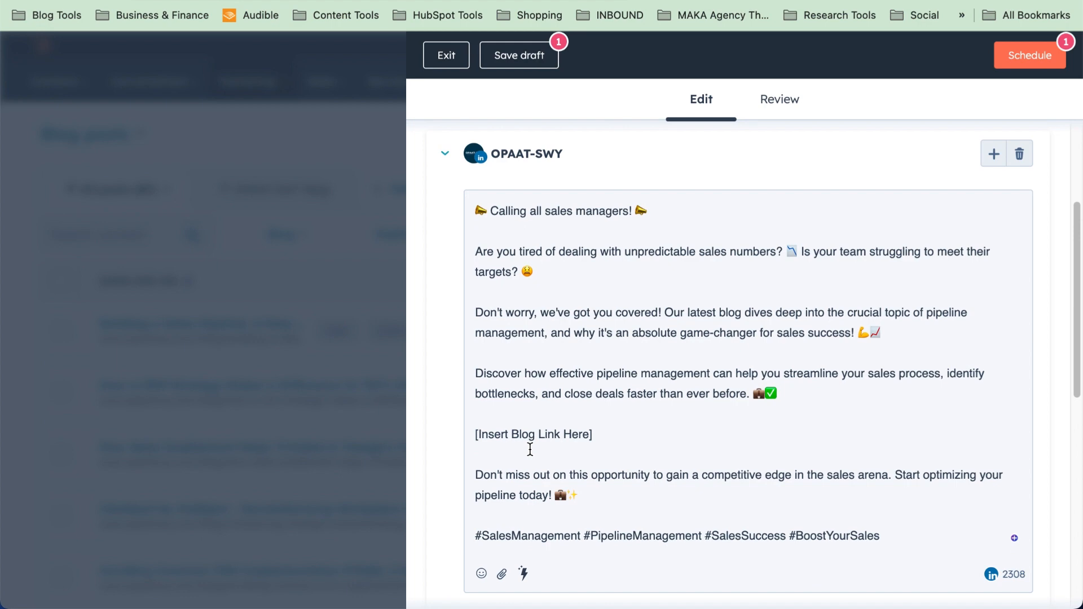
scroll(530, 449, up, 1)
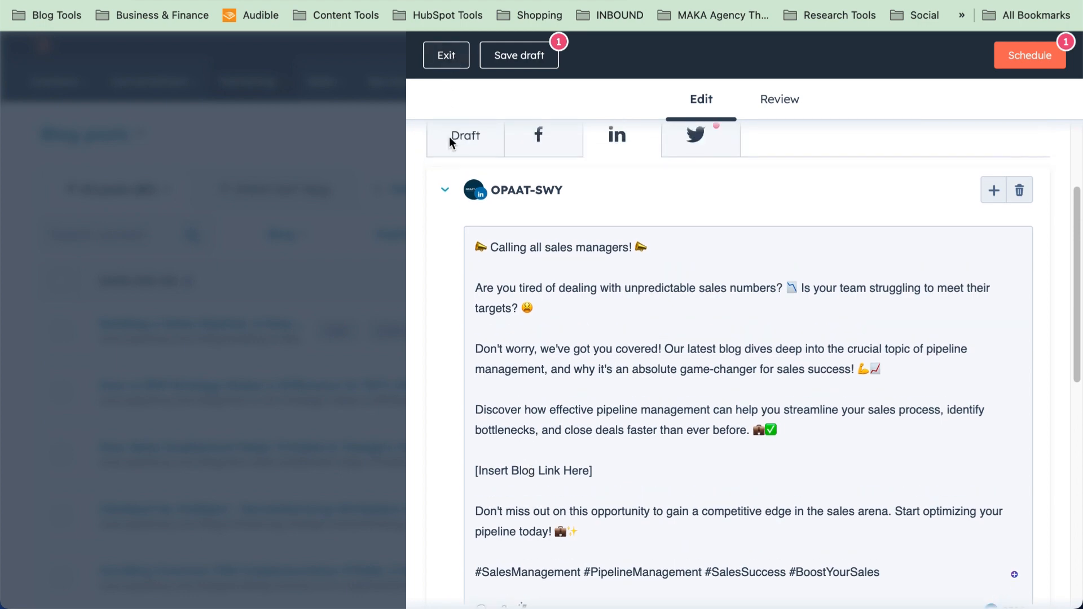
click(445, 194)
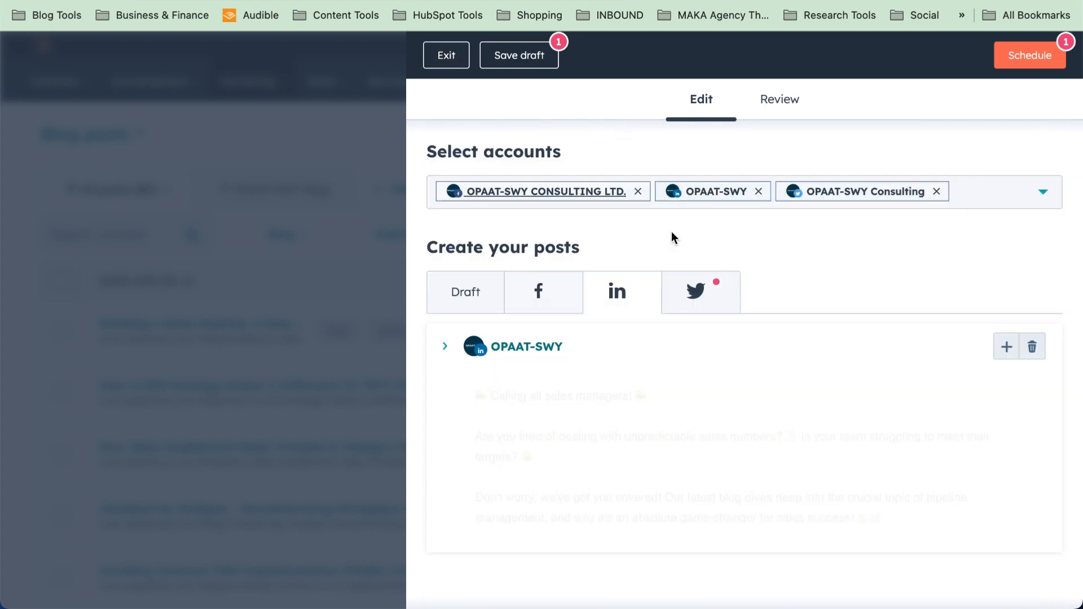
click(1007, 346)
scroll(738, 439, down, 4)
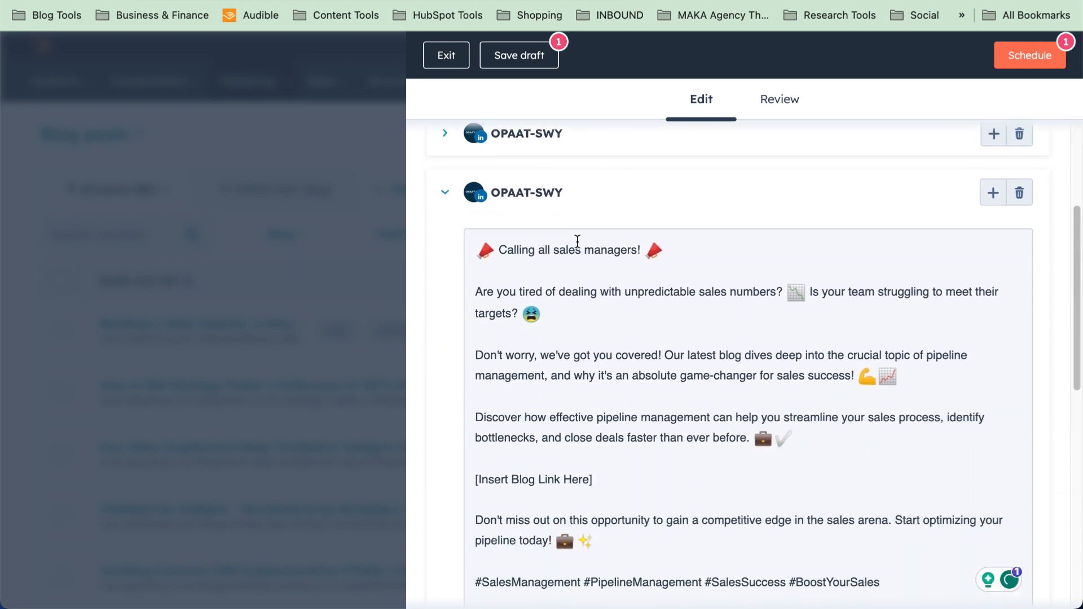
scroll(598, 446, down, 6)
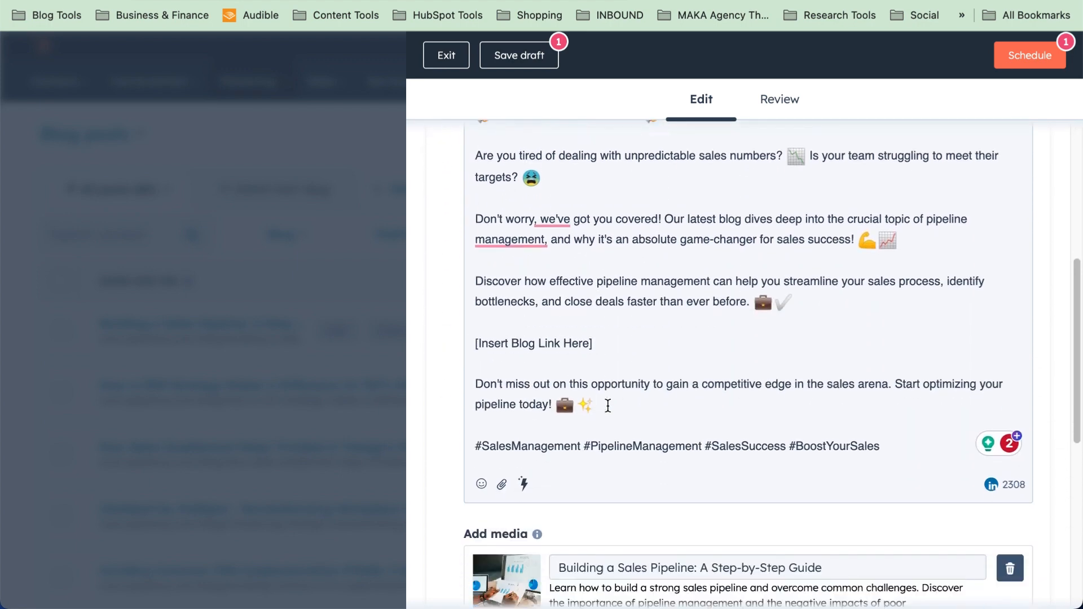
Schedule the second LinkedIn post for 11/10/2023 at 11:05
scroll(546, 411, down, 3)
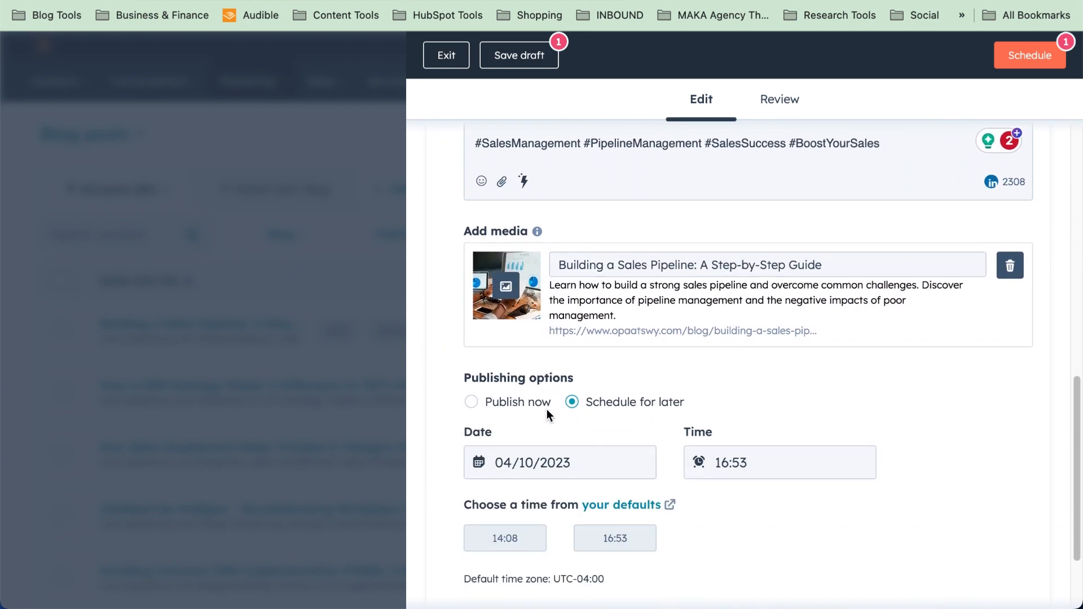
click(556, 462)
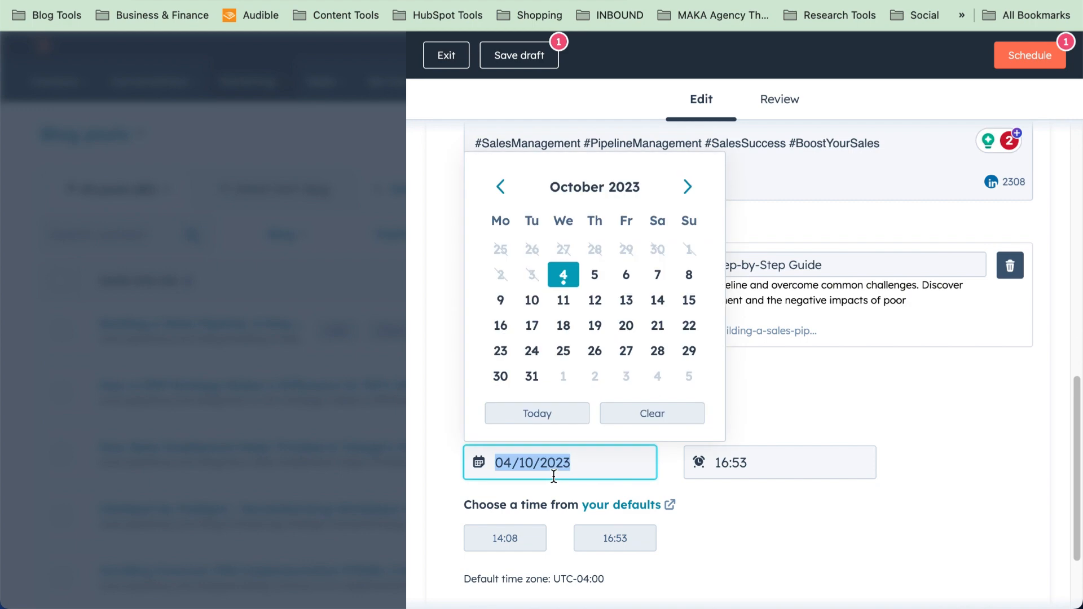
click(563, 302)
scroll(633, 379, up, 3)
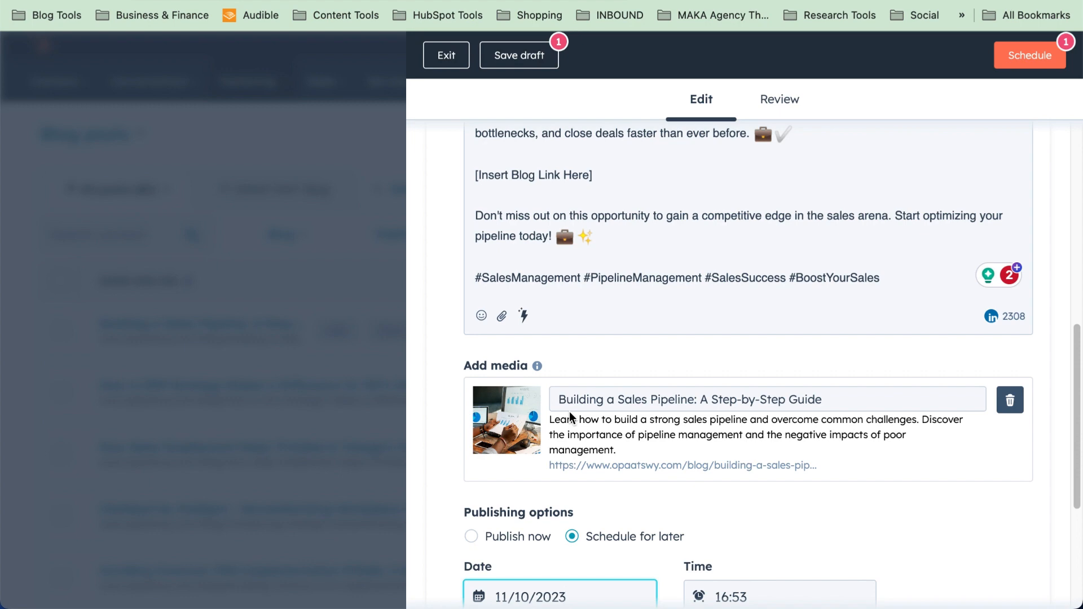
scroll(570, 412, up, 3)
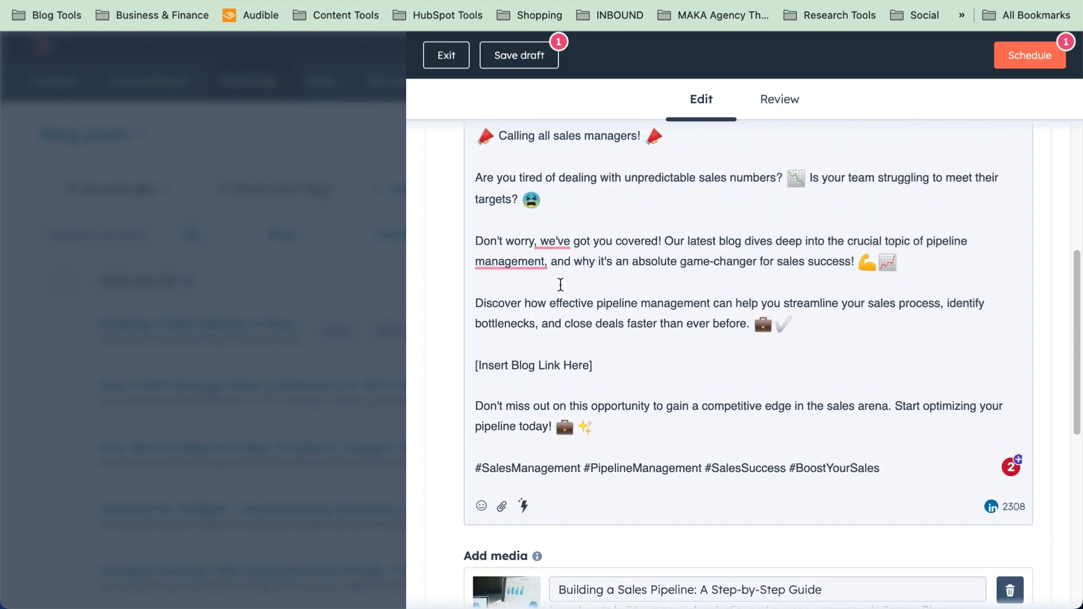
scroll(921, 482, down, 8)
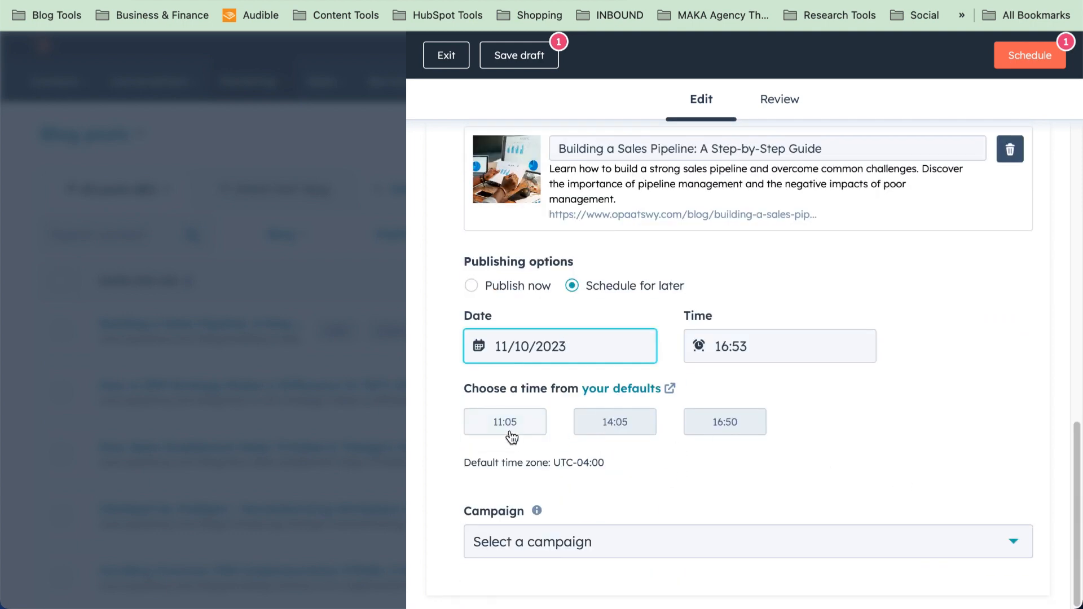
click(511, 436)
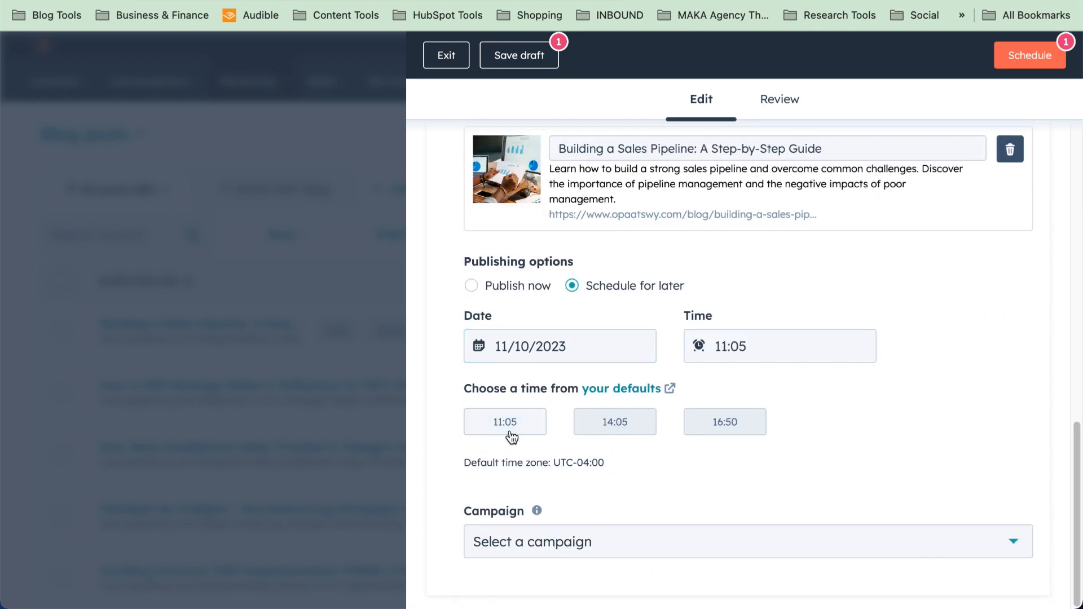
Collapse the second LinkedIn post and bring up the OPAAT-SWY Consulting Twitter post
scroll(942, 385, up, 10)
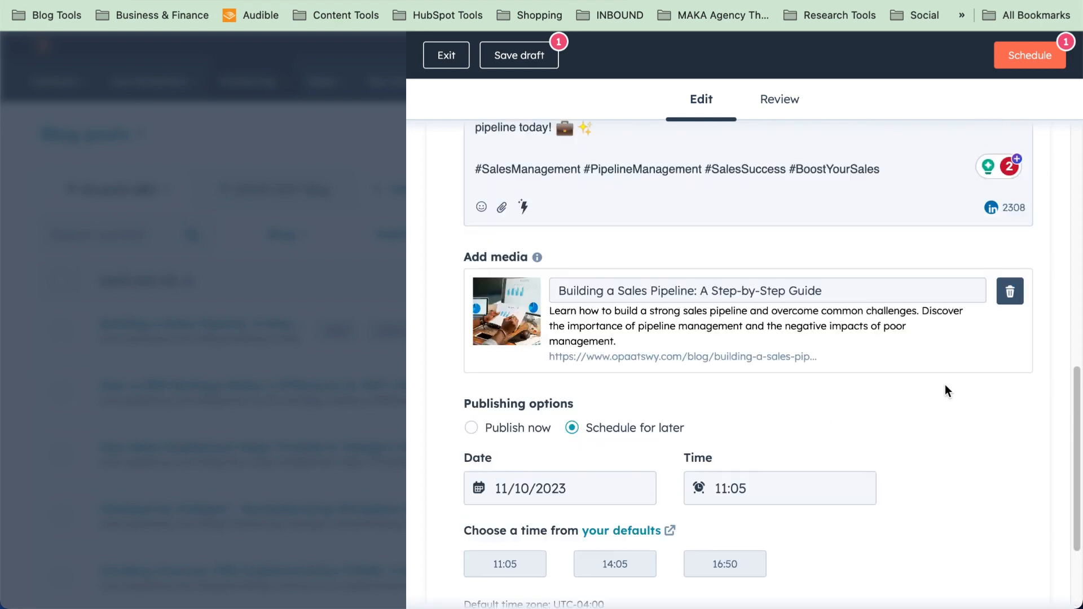
scroll(944, 383, up, 4)
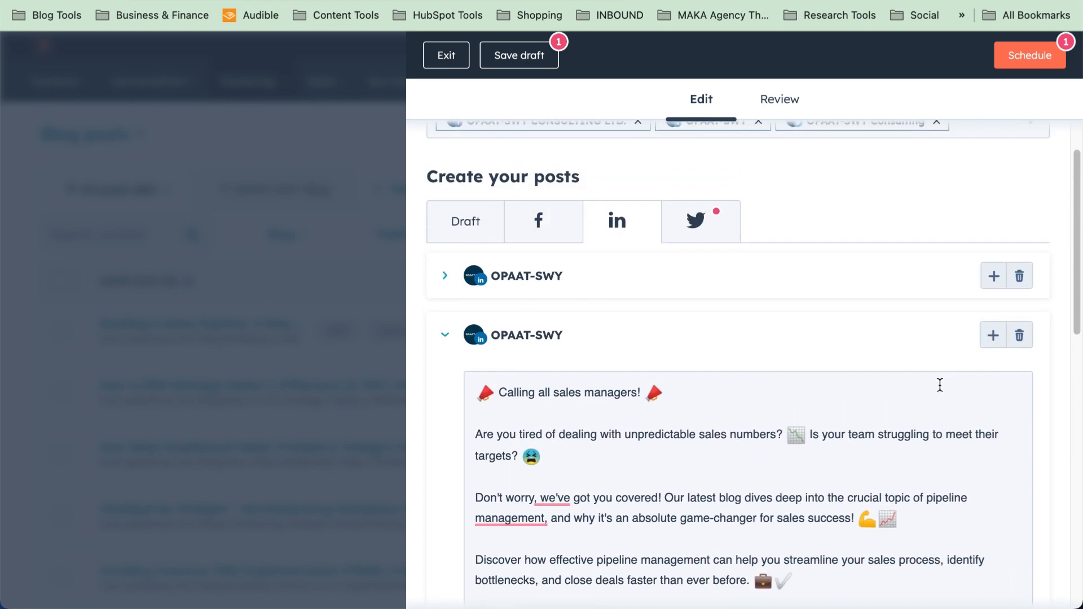
click(446, 338)
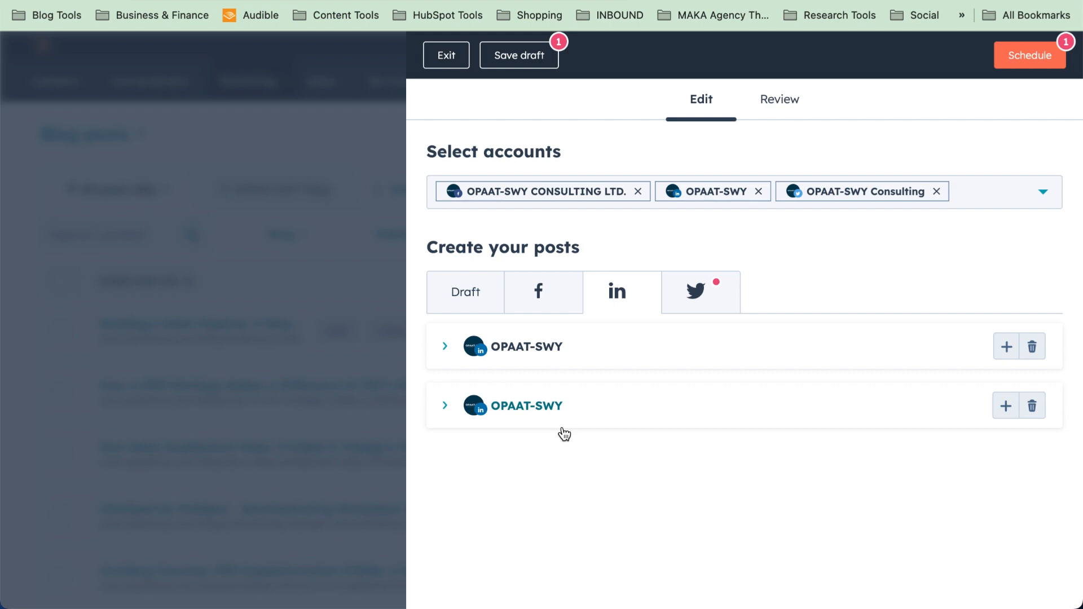
click(712, 294)
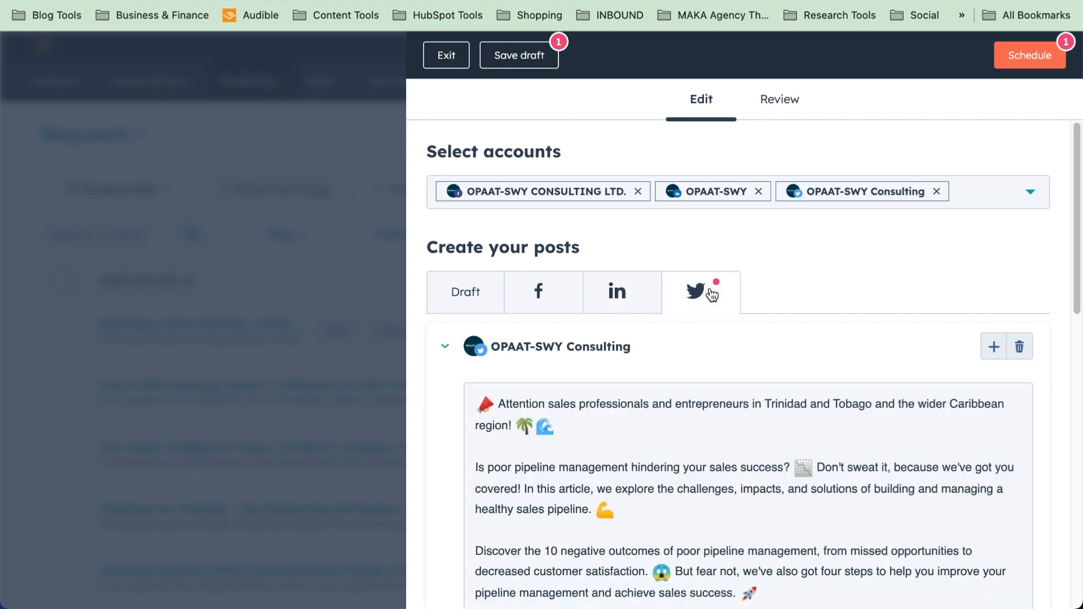
Copy the Twitter/X prompt paragraph from the Google Docs prompts document
key(ctrl+Tab)
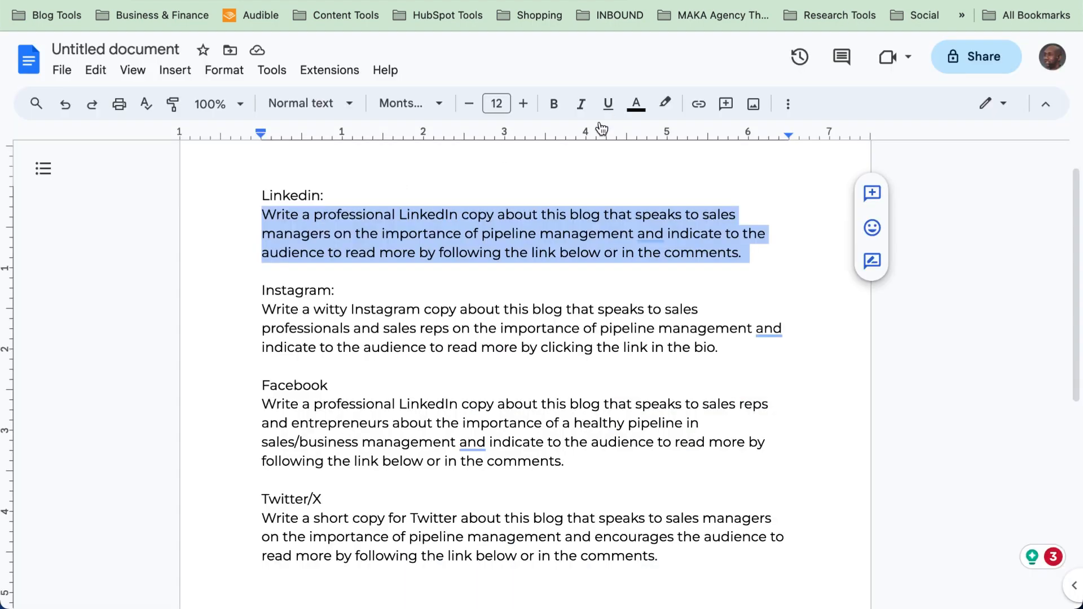
scroll(265, 340, down, 2)
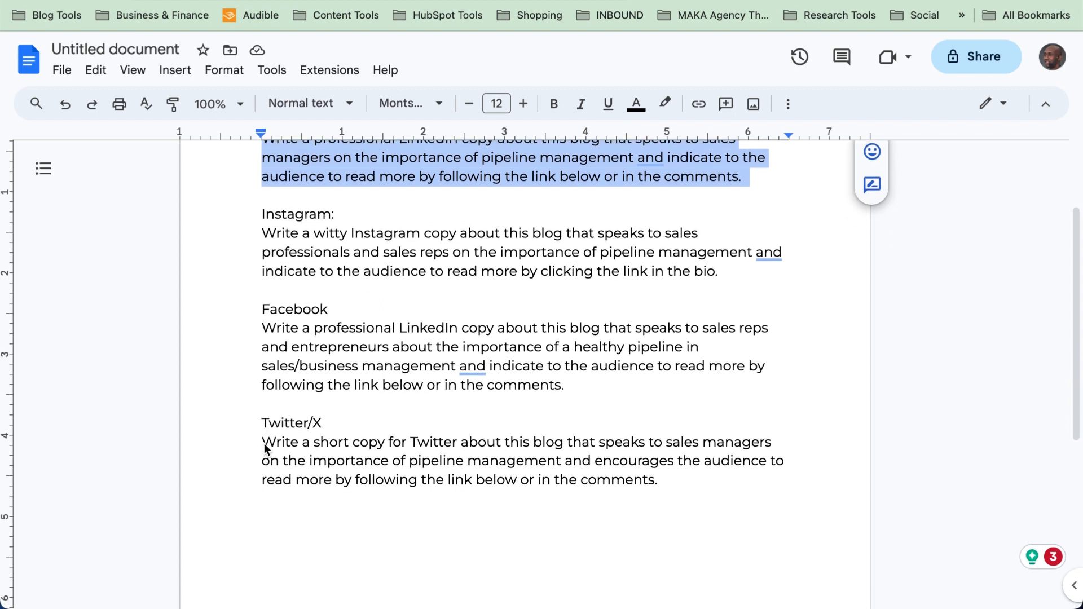
drag(263, 446, 669, 486)
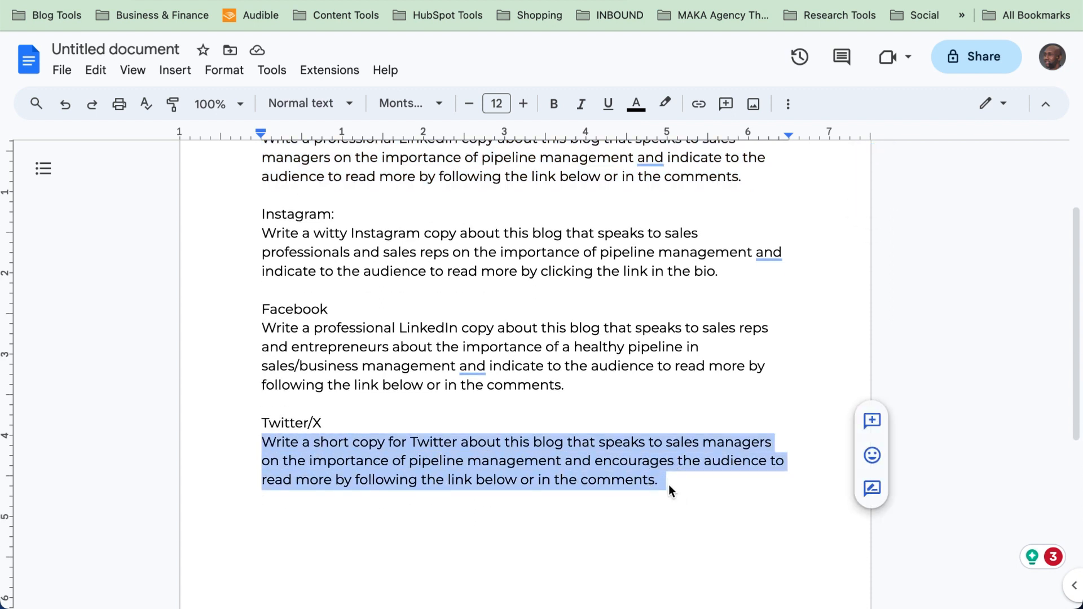
key(ctrl+shift+Tab)
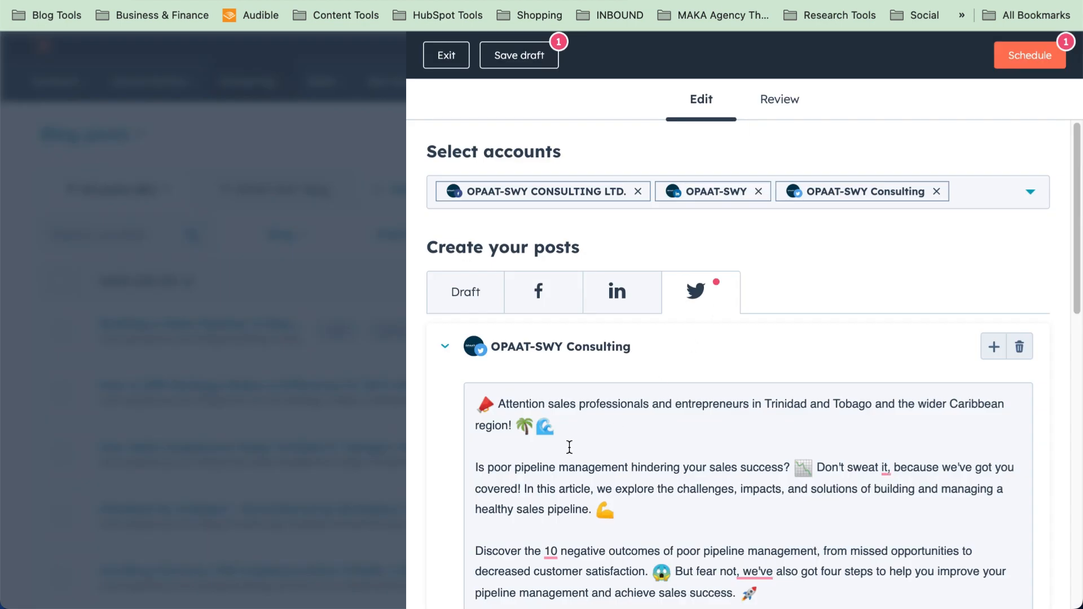
Replace the Twitter post text with an AI-generated tweet from the Twitter/X prompt
scroll(568, 448, down, 3)
click(667, 363)
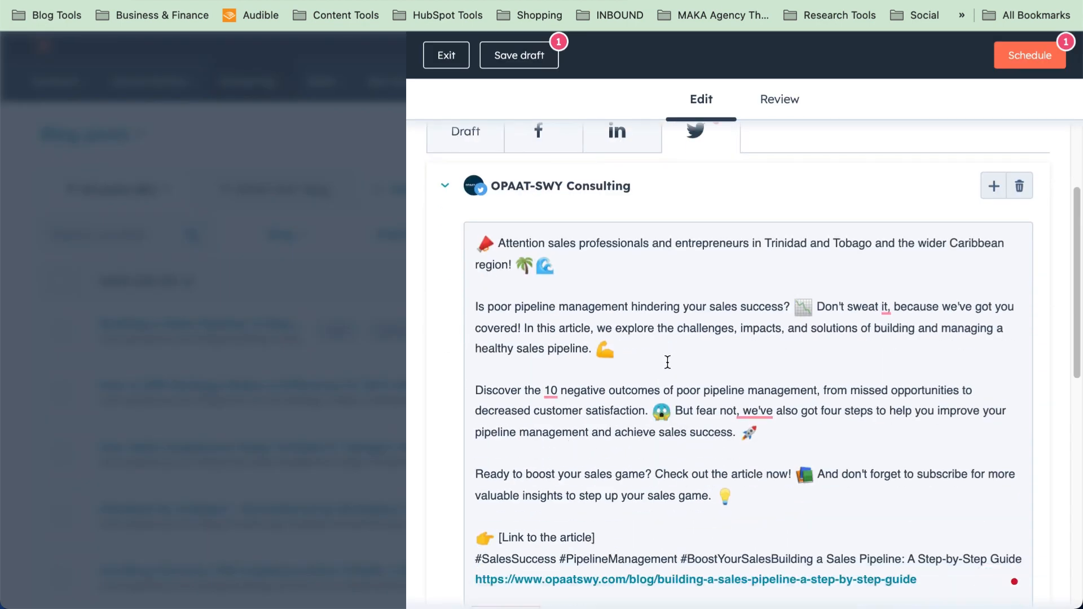
key(ctrl+a)
key(BackSpace)
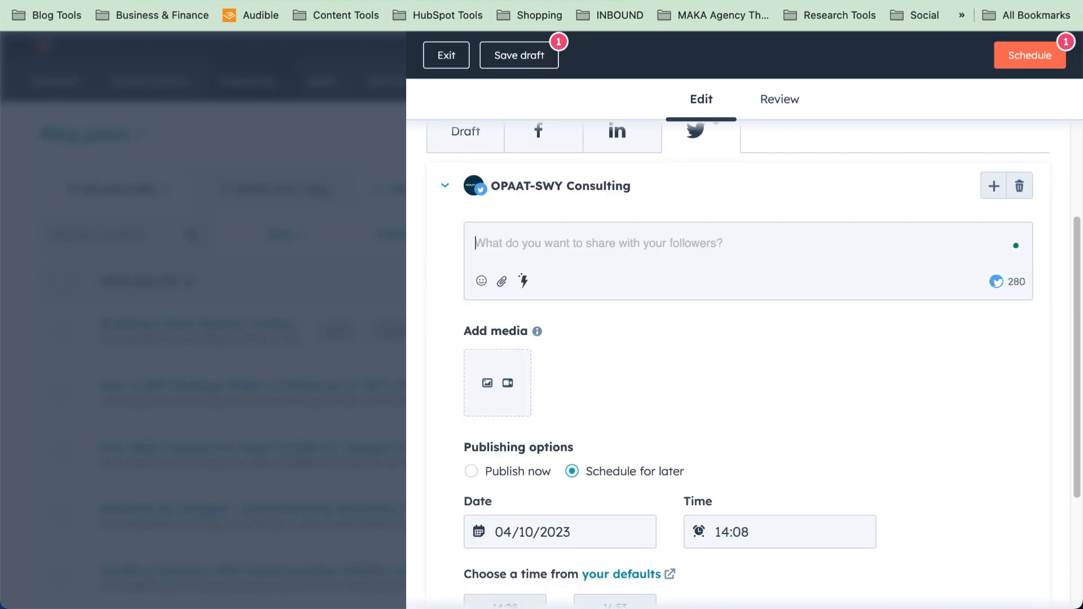
click(523, 281)
click(598, 409)
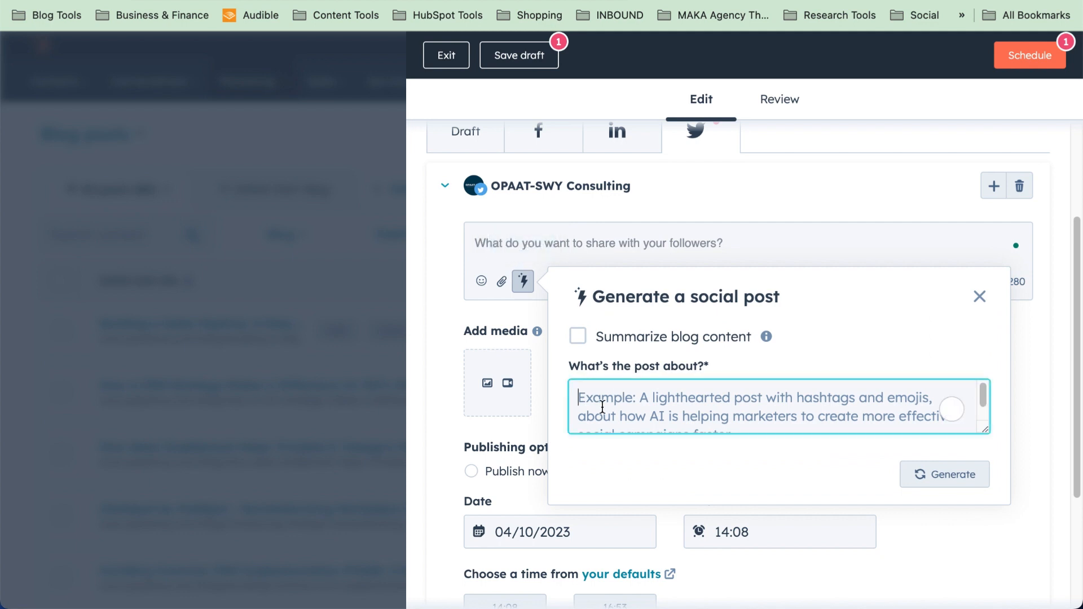
key(super+v)
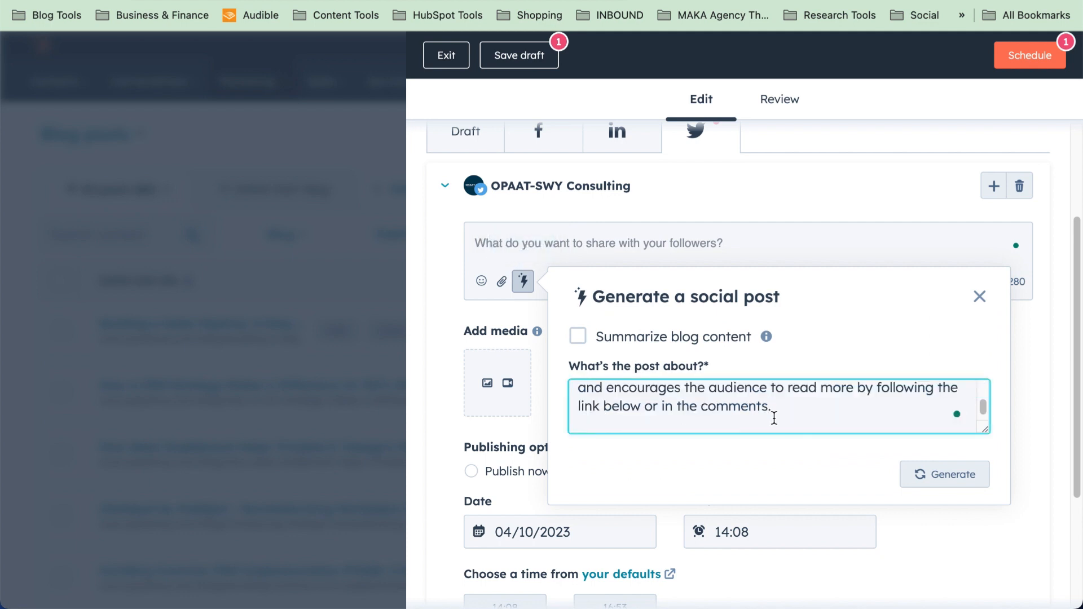
click(951, 475)
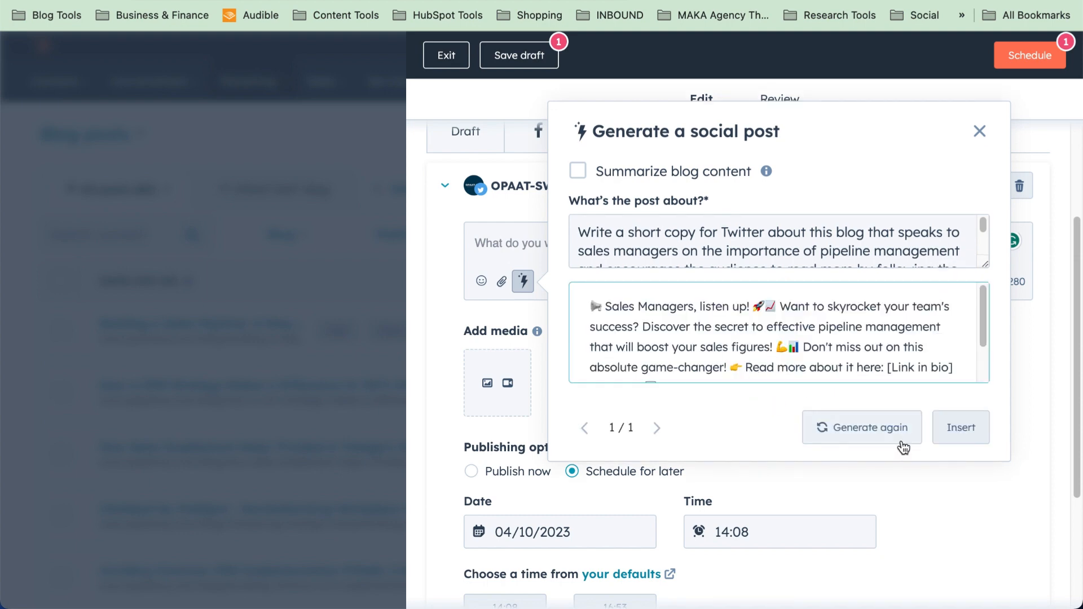
click(960, 428)
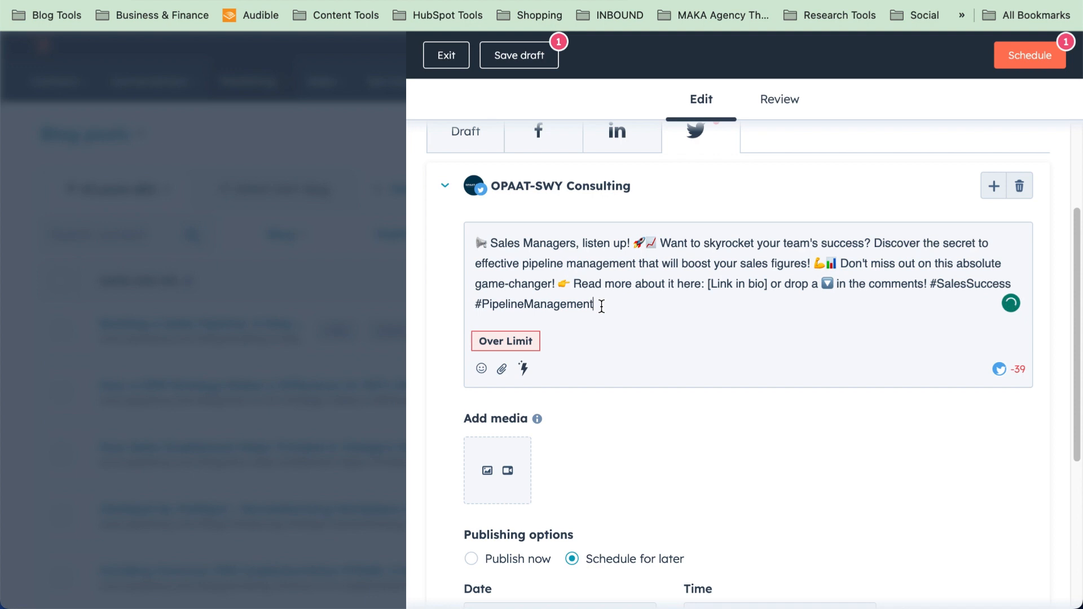
Trim the tweet's closing call-to-action and hashtags after 'game-changer!', adding a new line
drag(572, 284, 607, 305)
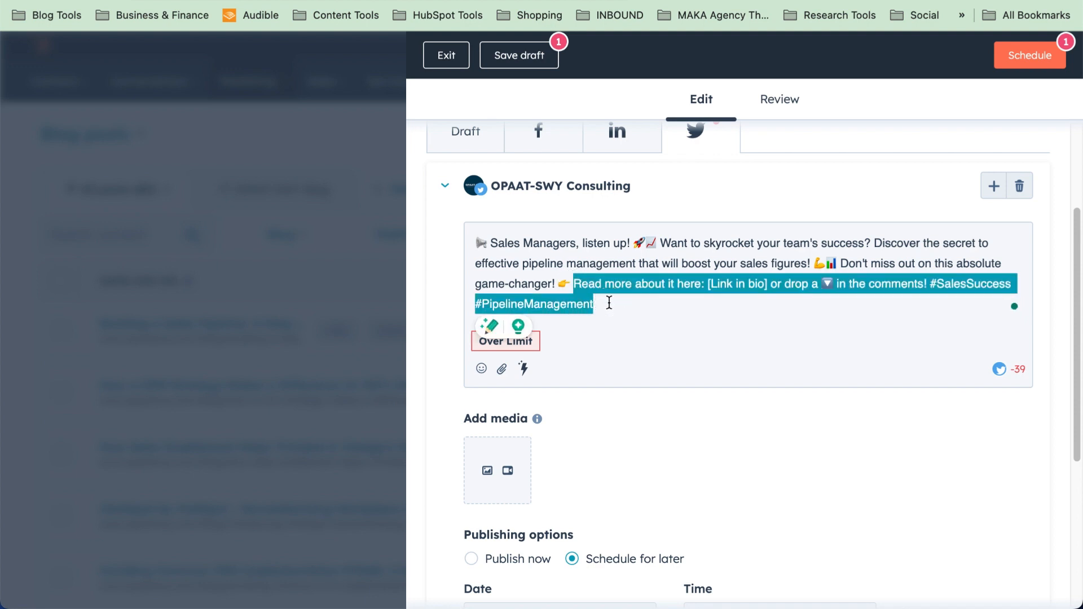
key(BackSpace)
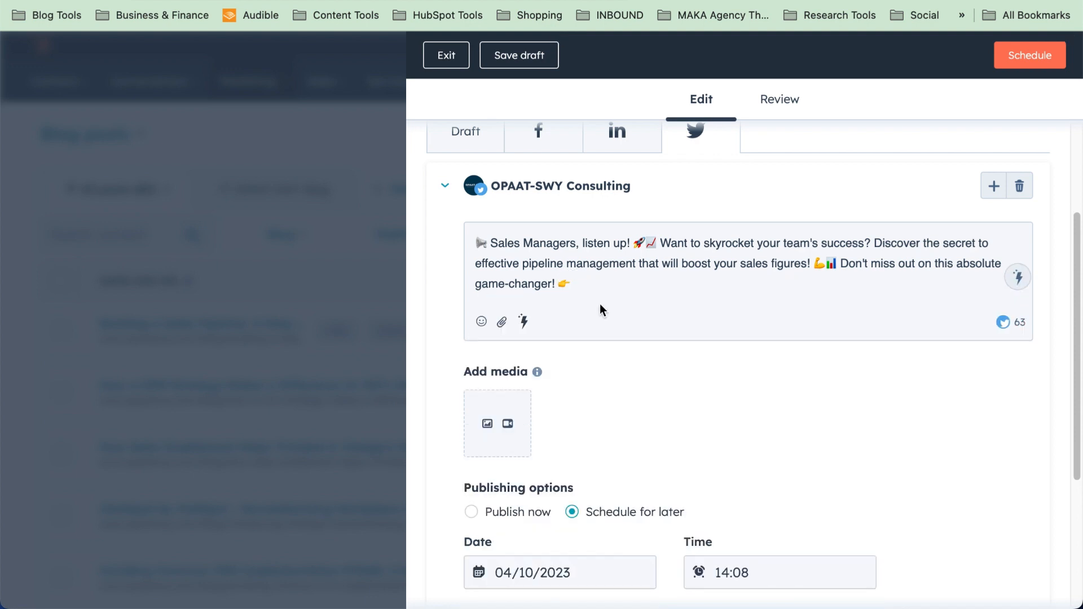
key(Return)
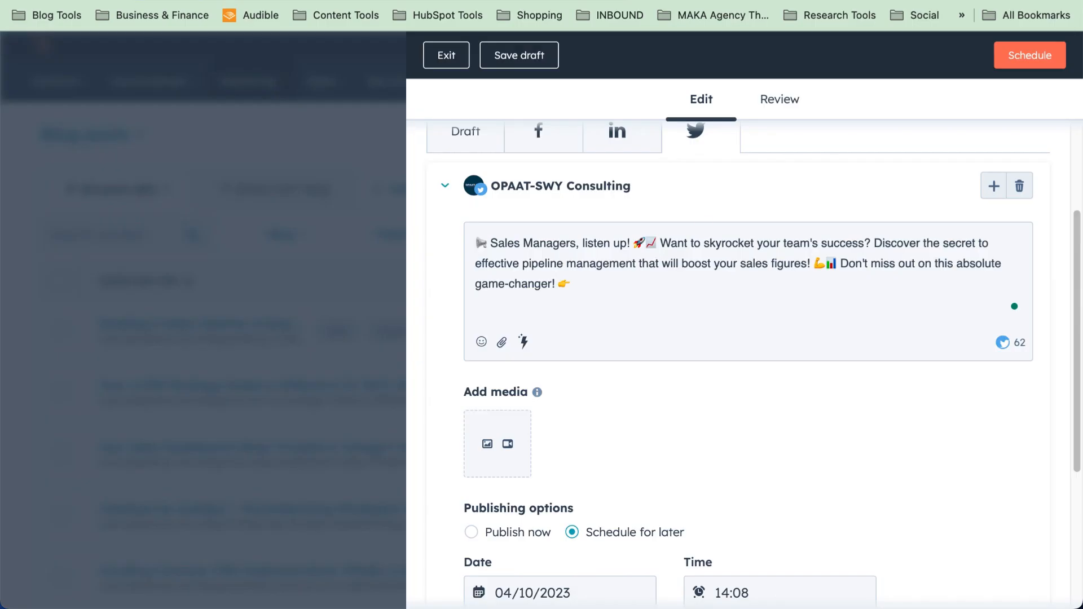
Add the blog article link without its preview card and attach the laptop chart photo
text(https://www.opaatswy.com/blog/building-a-sales-pipeline-a-step-by-step-guide)
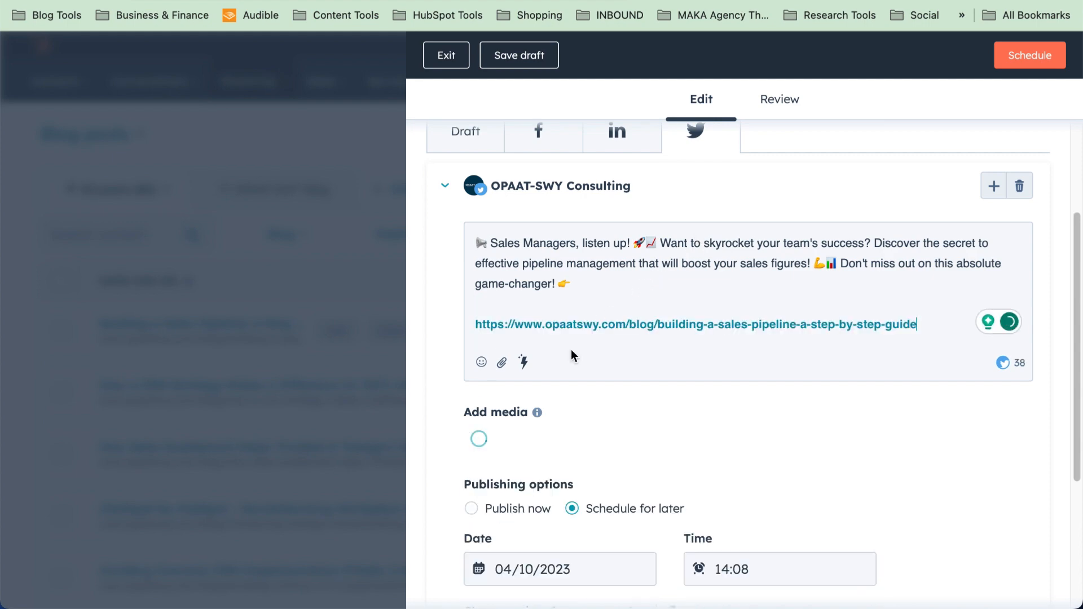
scroll(503, 390, down, 4)
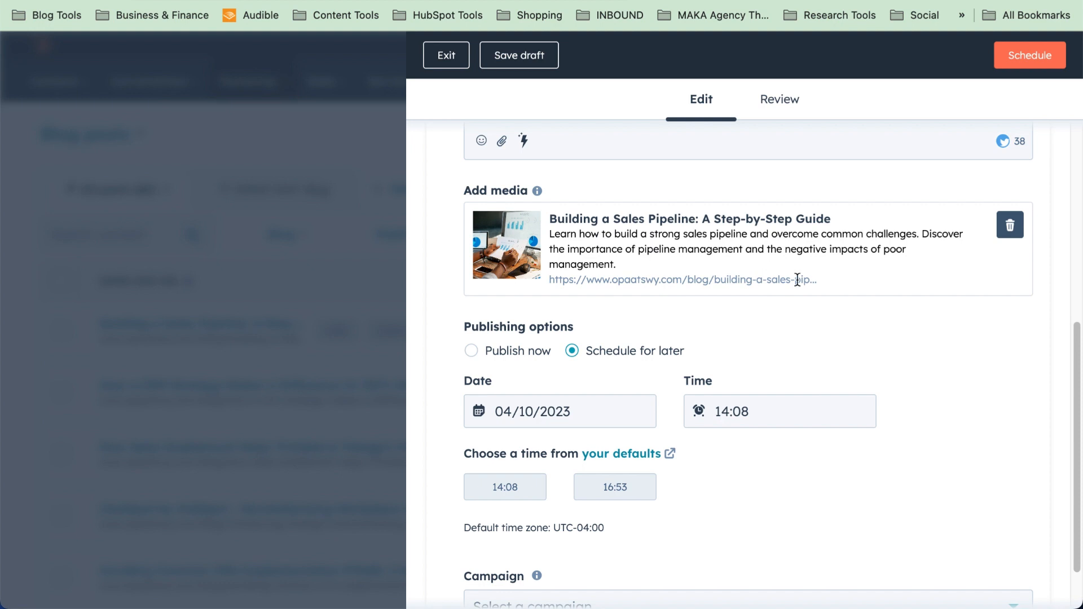
click(1017, 236)
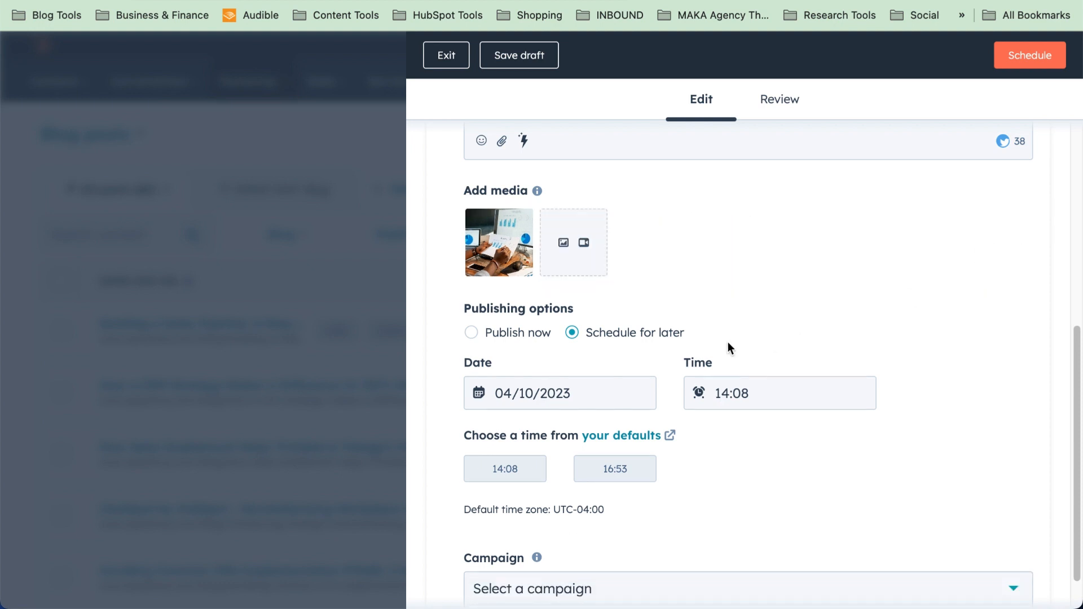
click(562, 244)
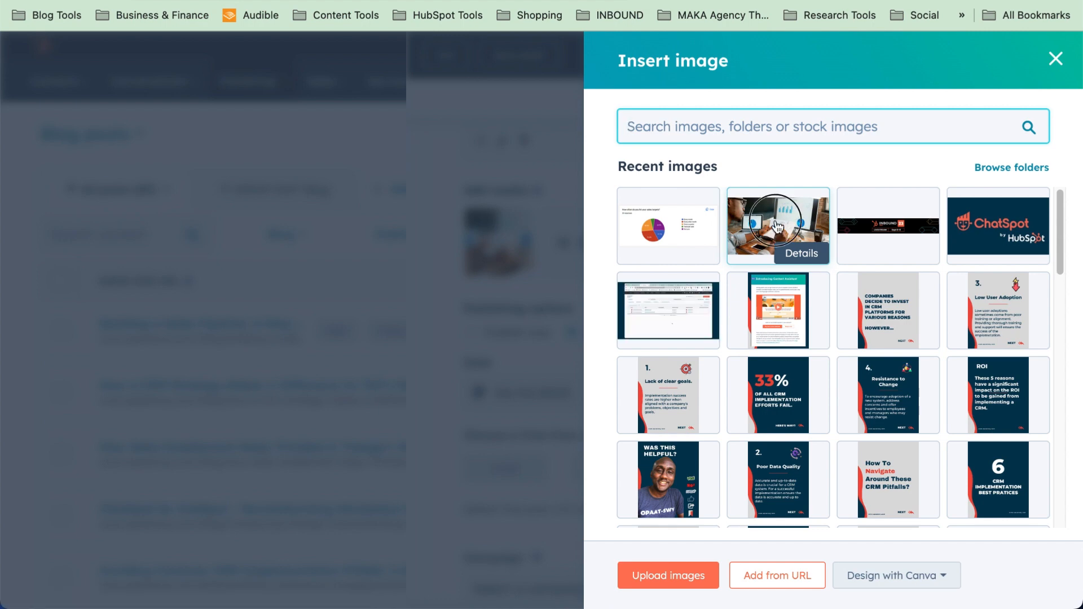
click(775, 226)
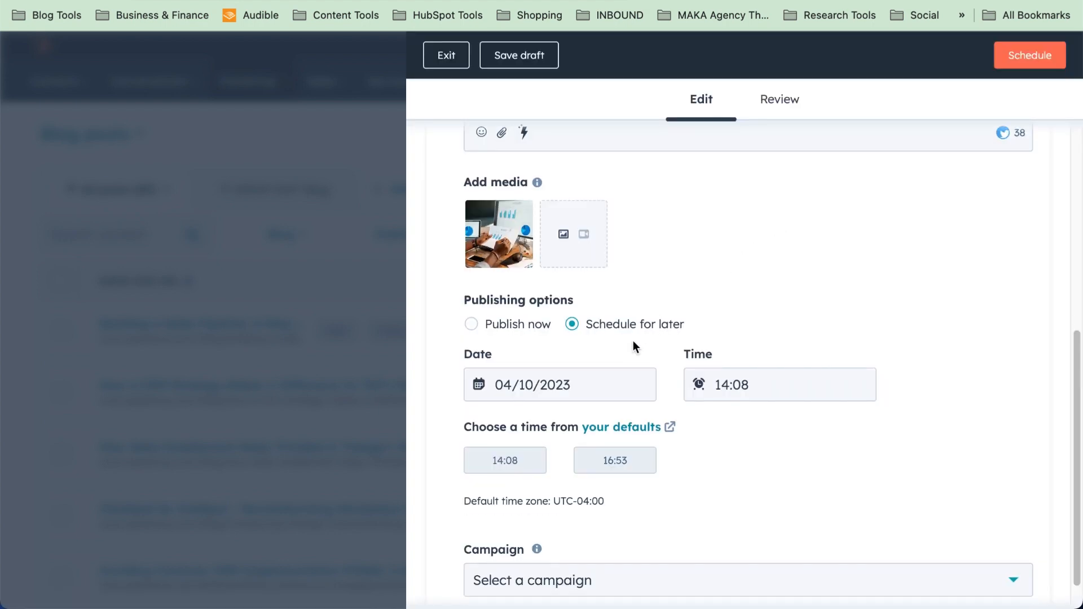
Schedule the Twitter post for 06/10/2023 at 11:02
click(543, 385)
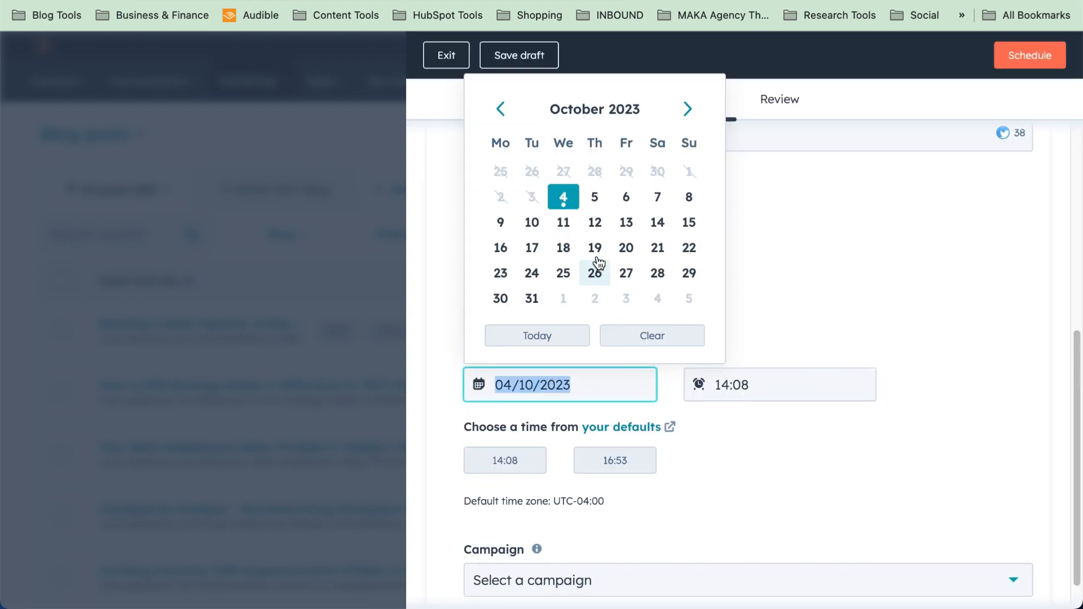
click(621, 199)
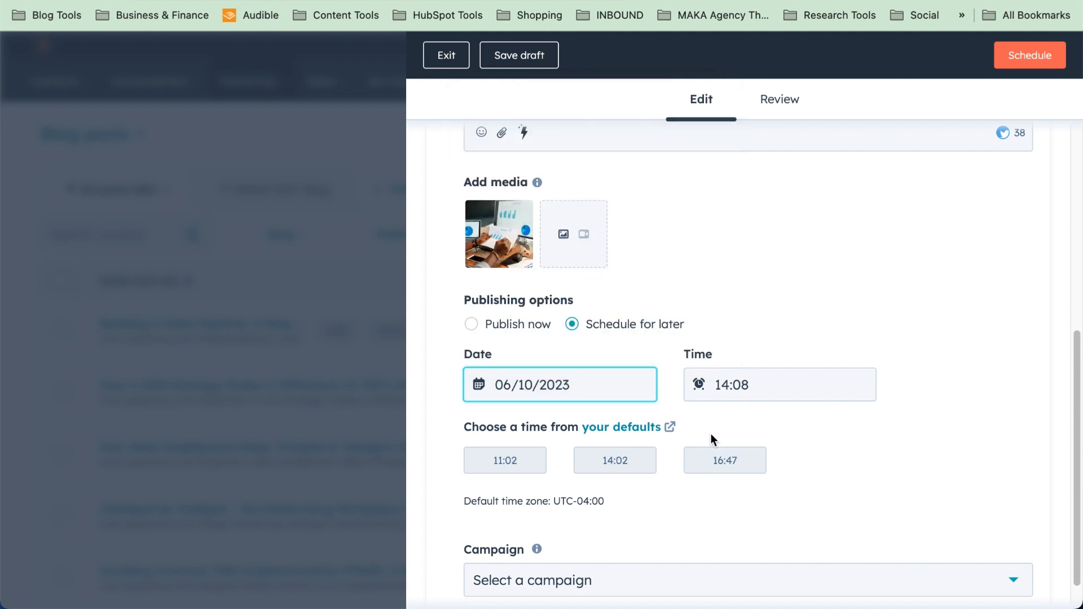
click(505, 461)
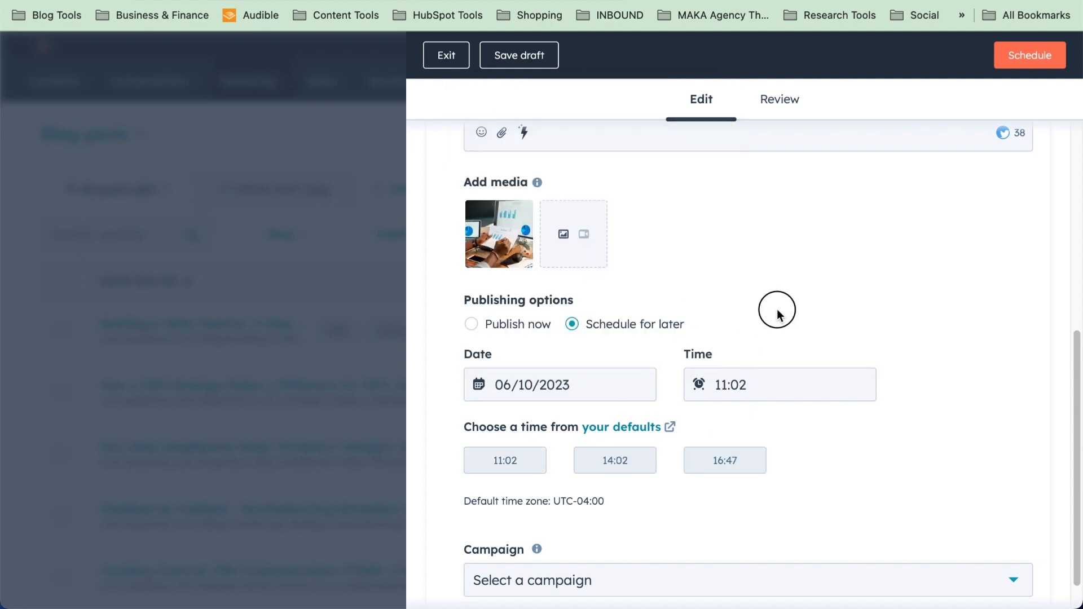
scroll(677, 250, down, 2)
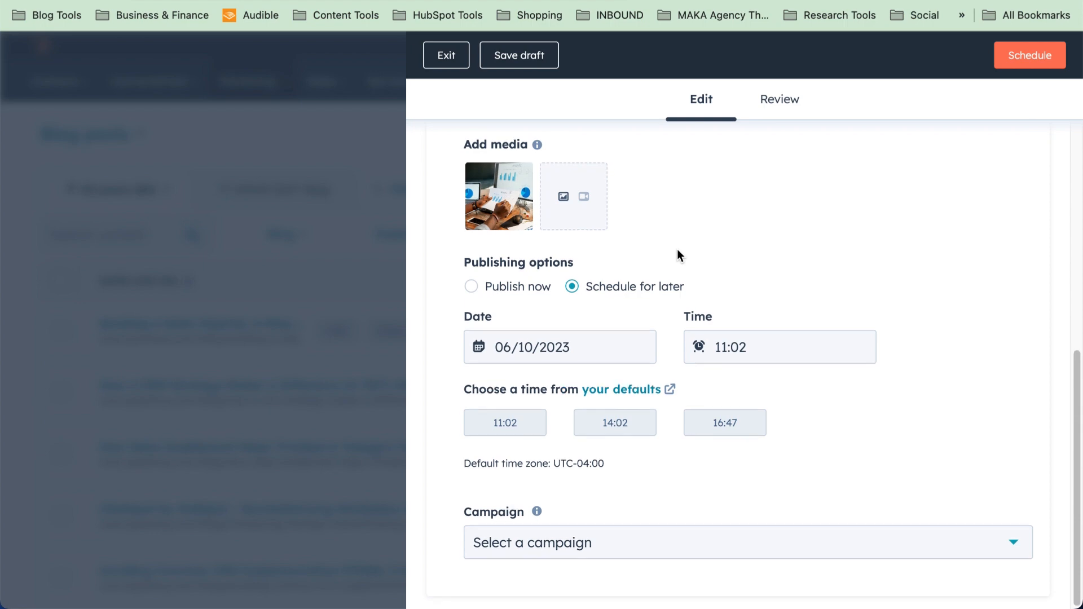
scroll(677, 250, up, 8)
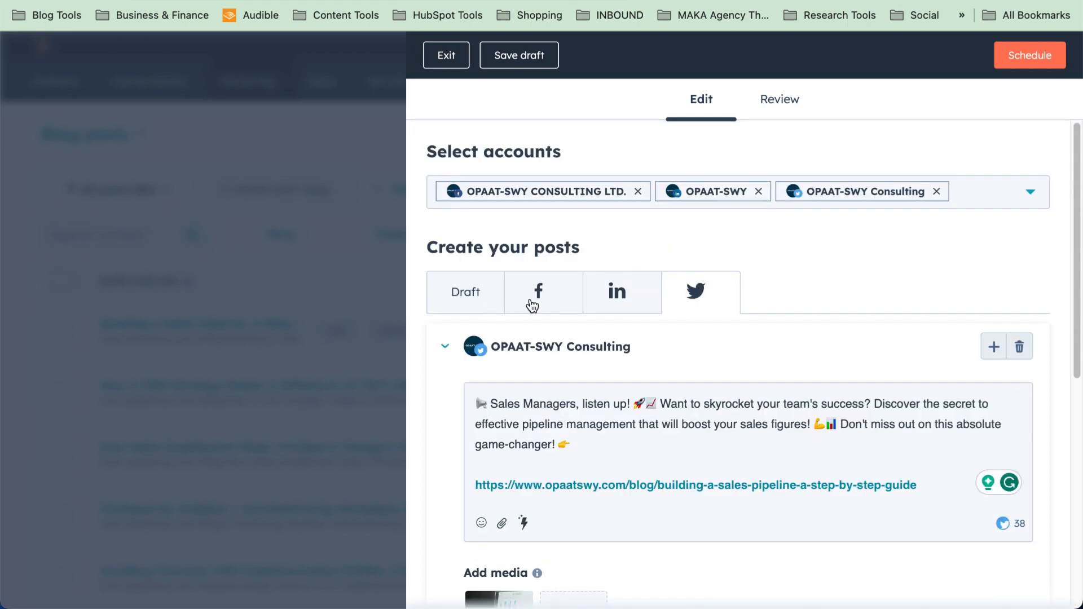
scroll(531, 417, down, 5)
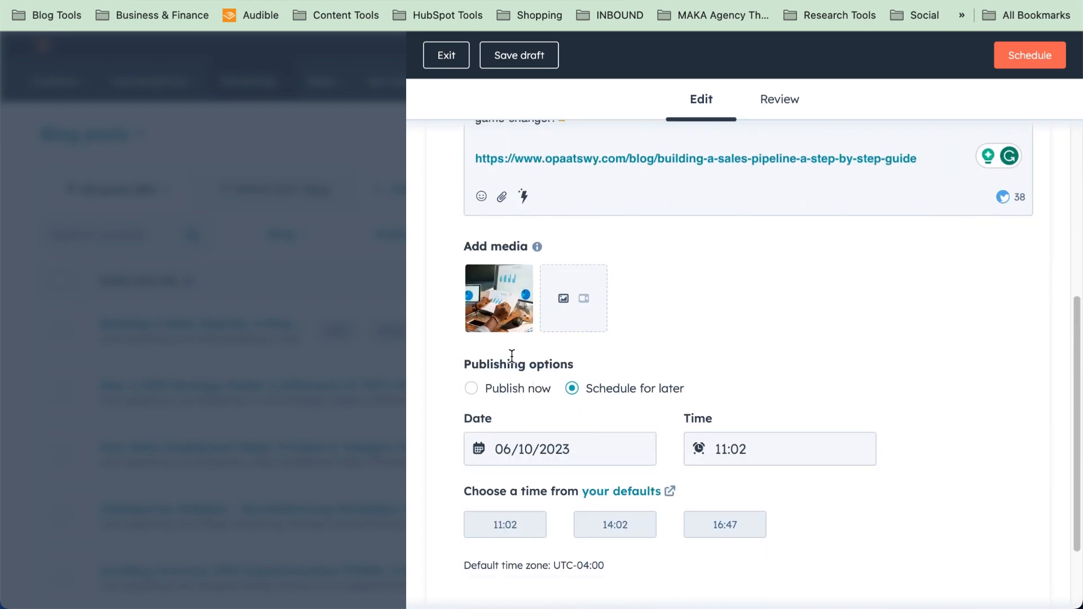
scroll(512, 356, up, 6)
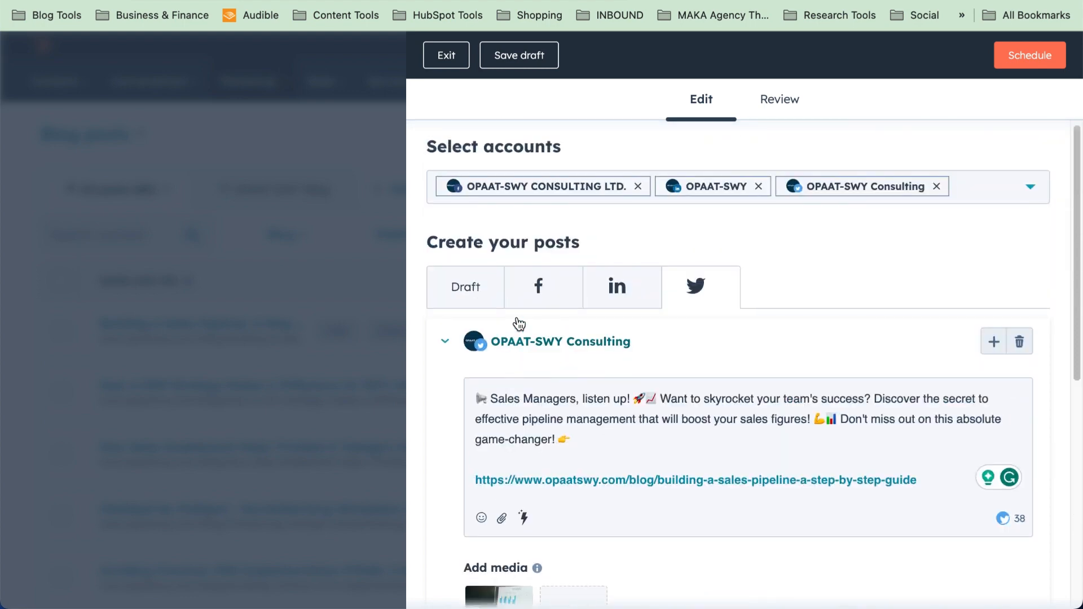
click(558, 294)
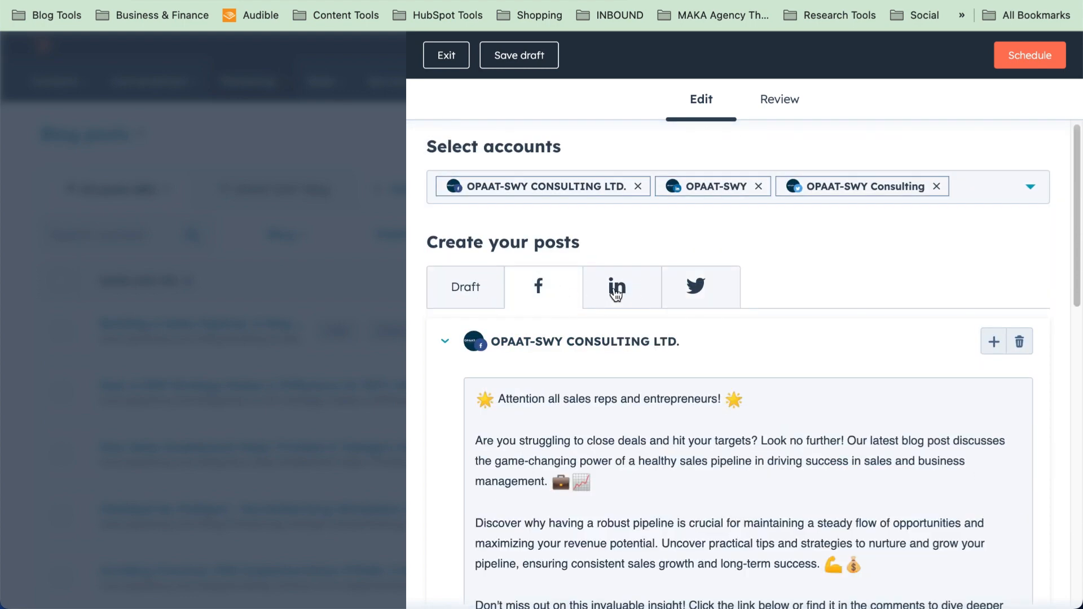
click(617, 290)
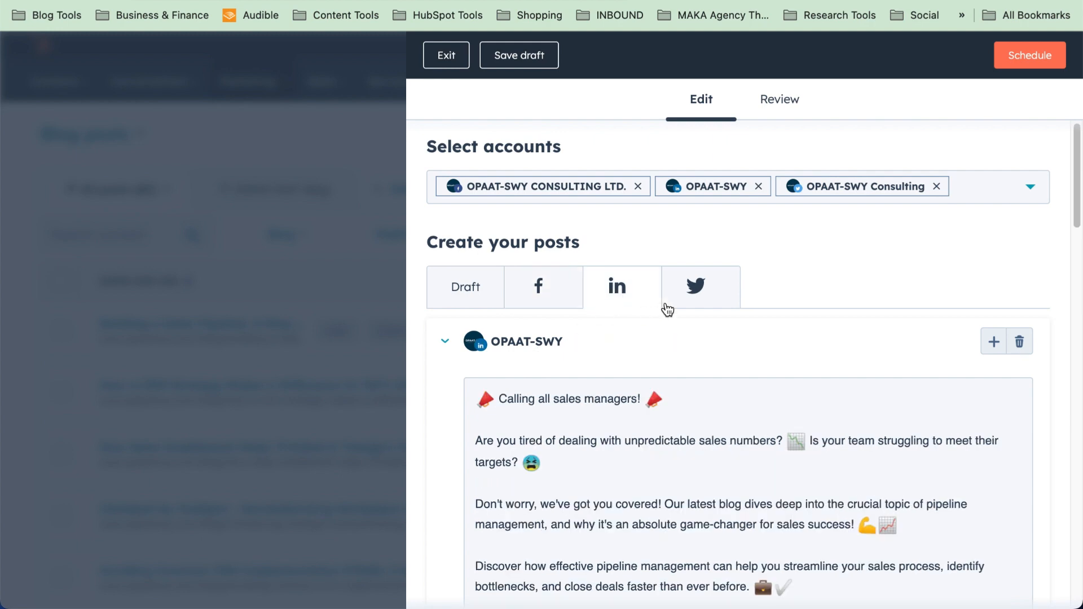
click(694, 292)
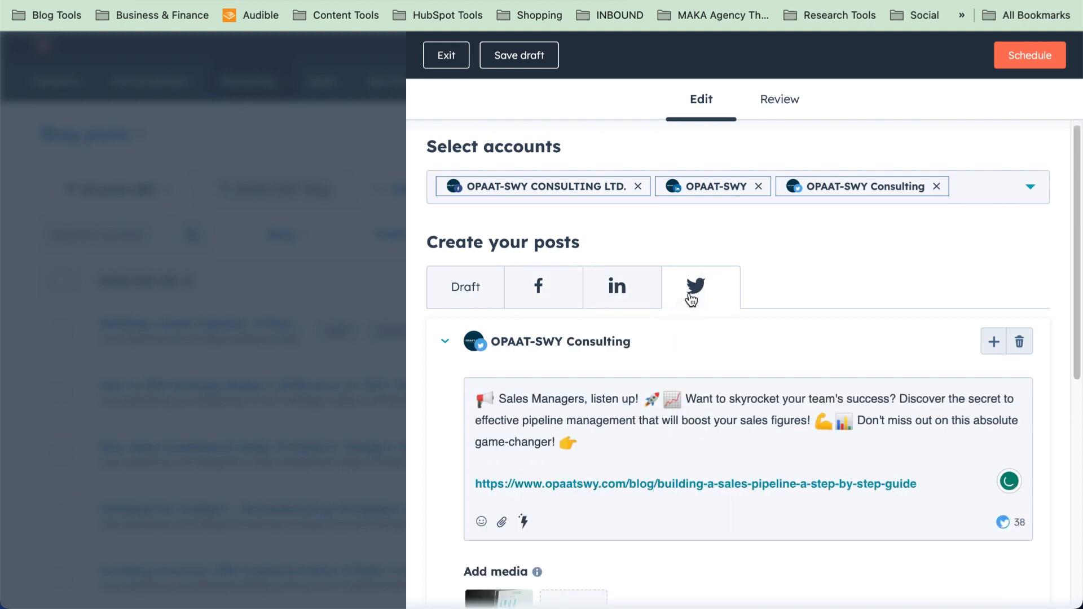
scroll(692, 299, down, 5)
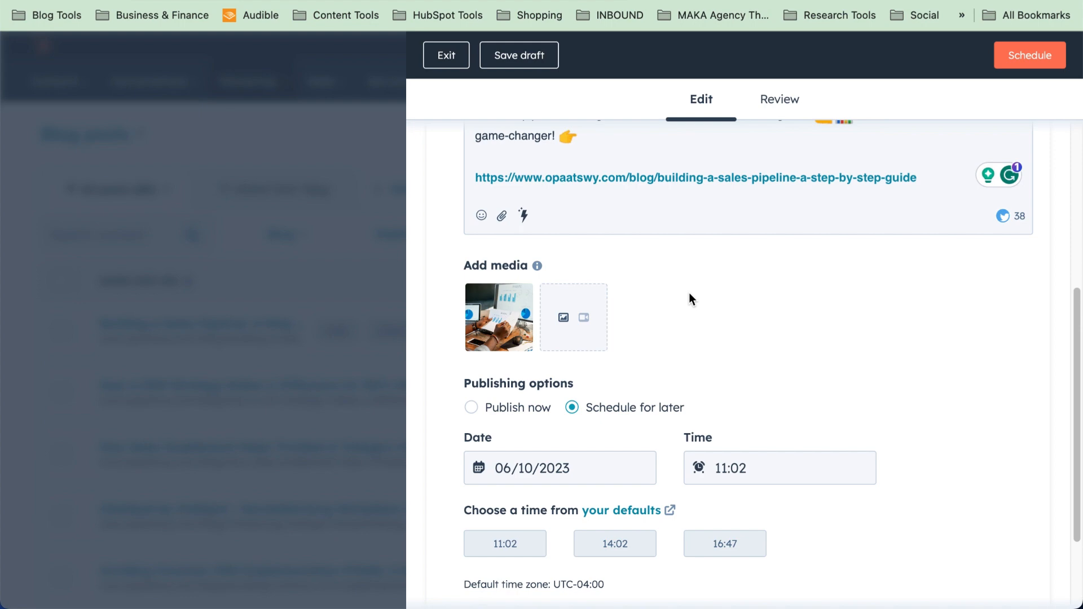
scroll(692, 299, up, 5)
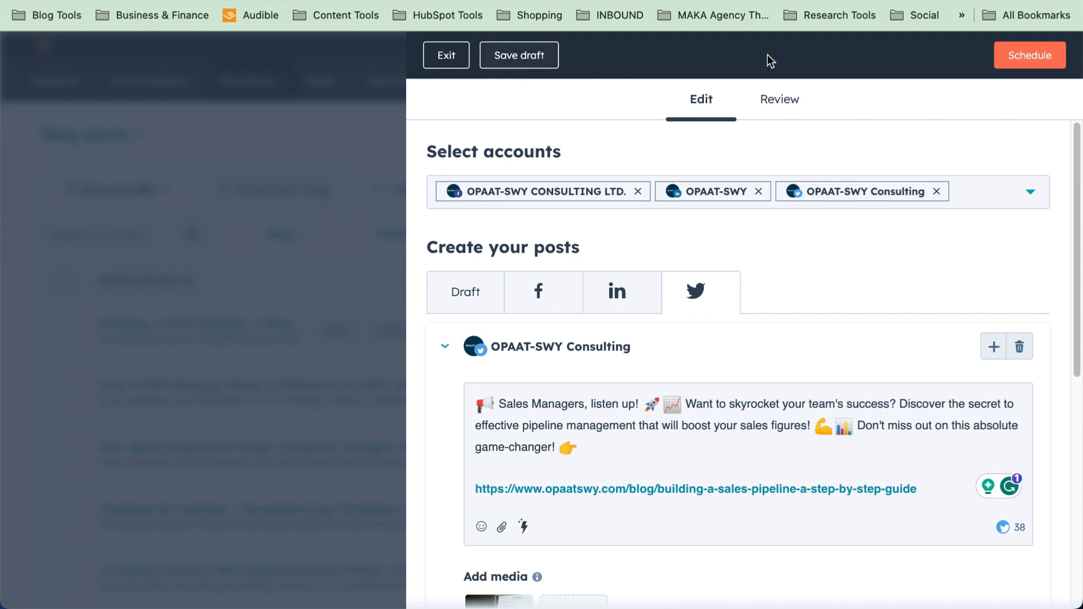
Schedule all four social posts and dismiss the 'You're all set' confirmation
click(1046, 57)
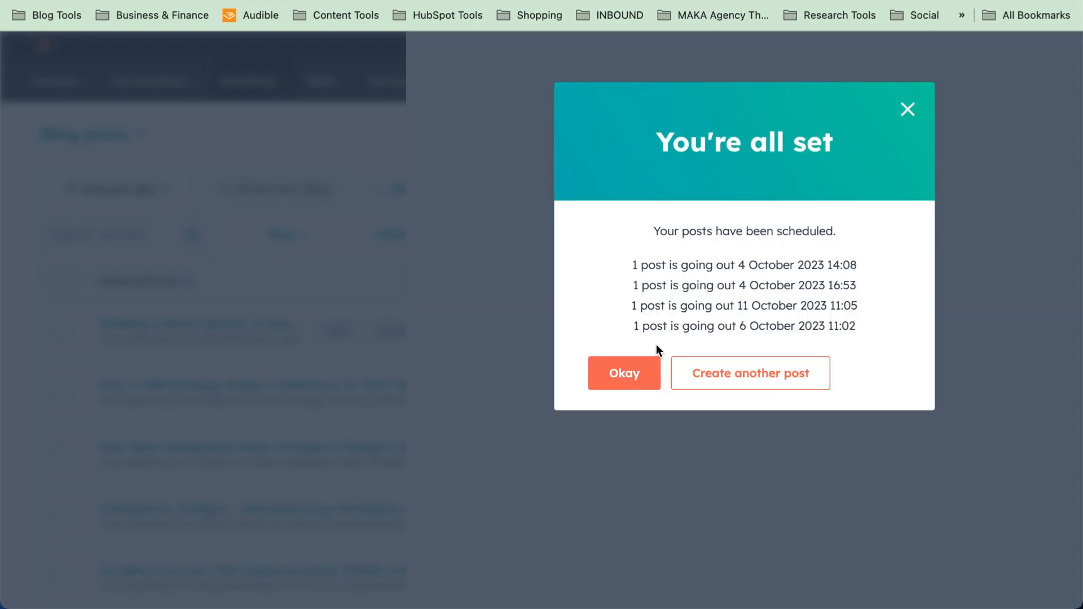
click(624, 373)
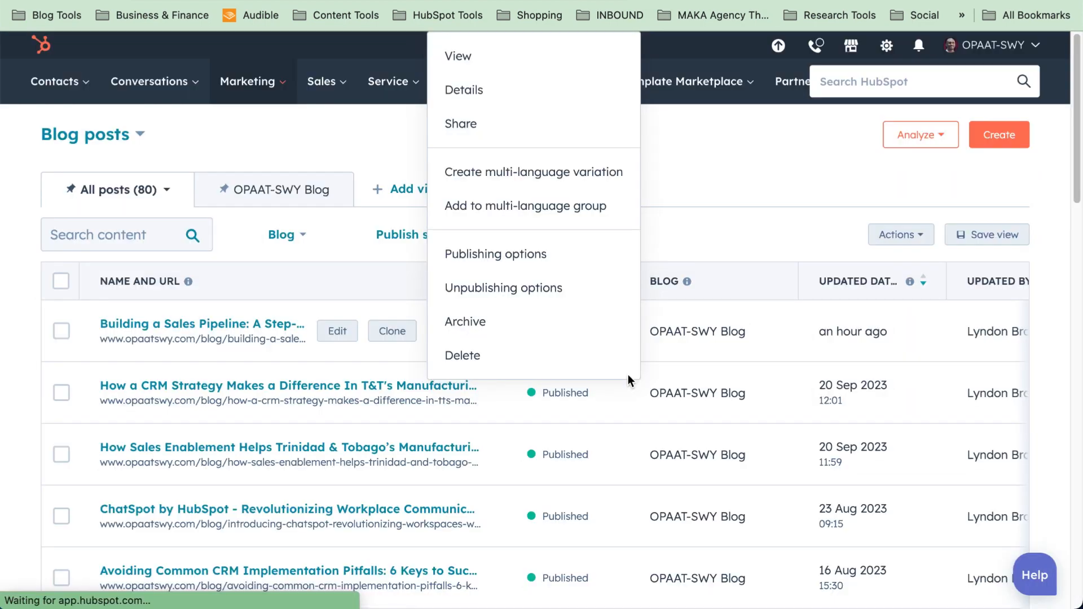
Leave the composer and view the October 2023 Social calendar's posts on the 4th, 6th and 11th
click(721, 138)
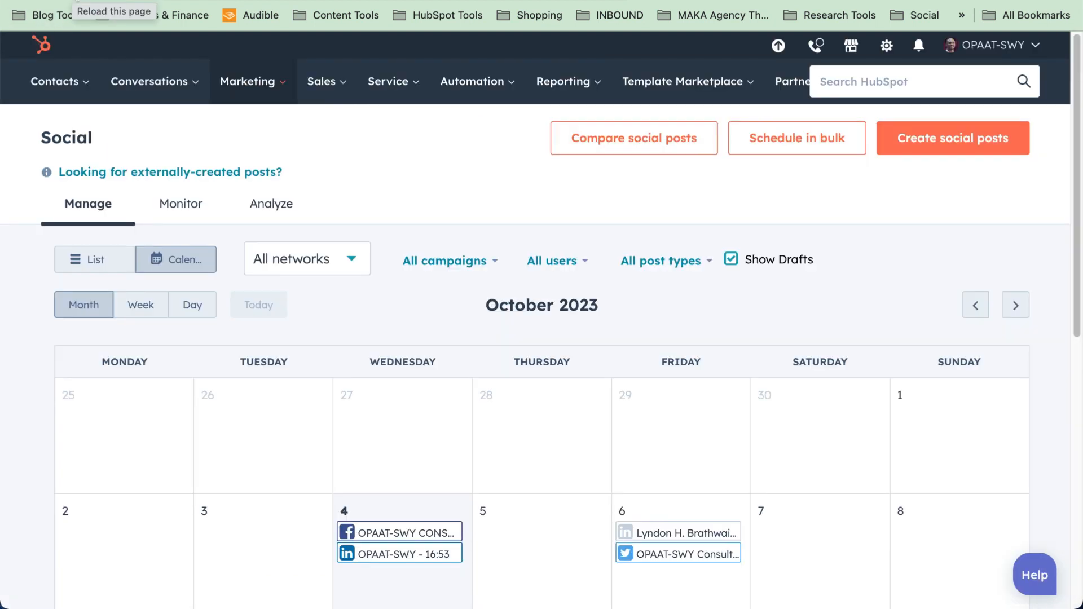
click(77, 1)
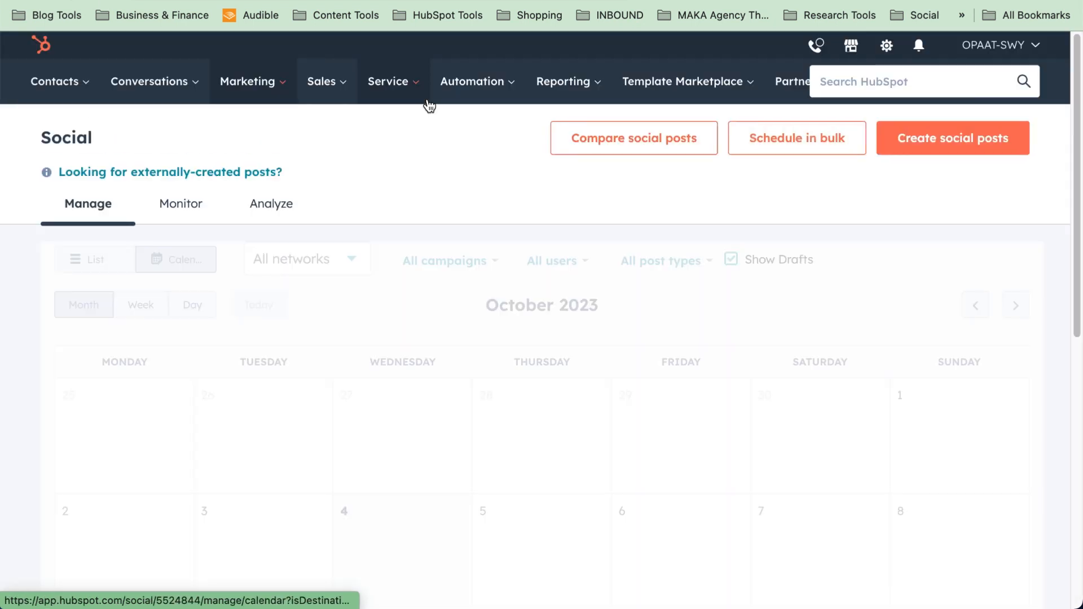
scroll(410, 314, down, 4)
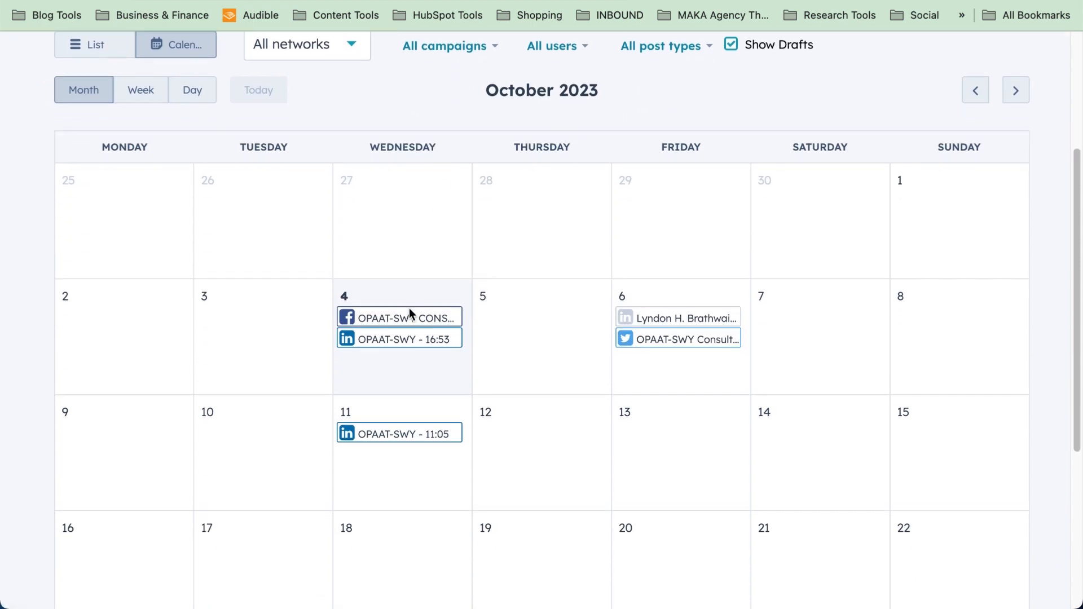
mouse_move(653, 339)
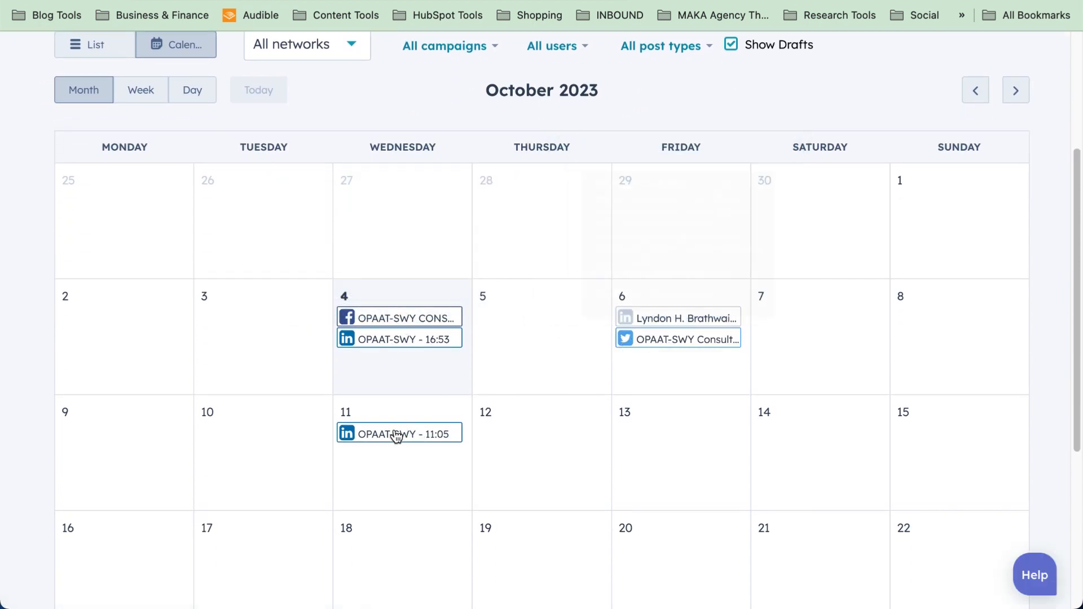
mouse_move(382, 444)
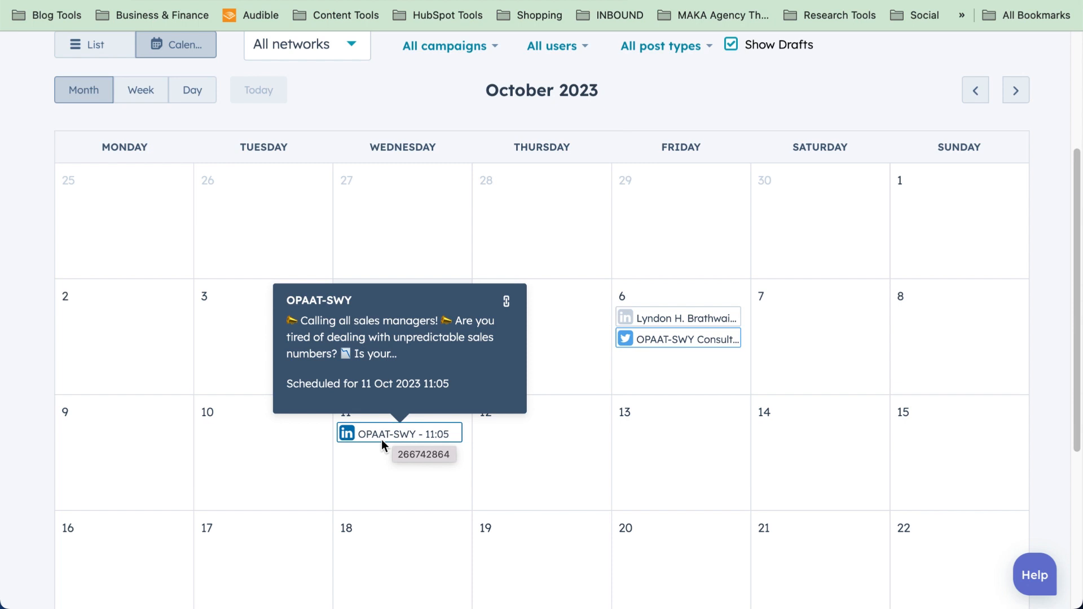